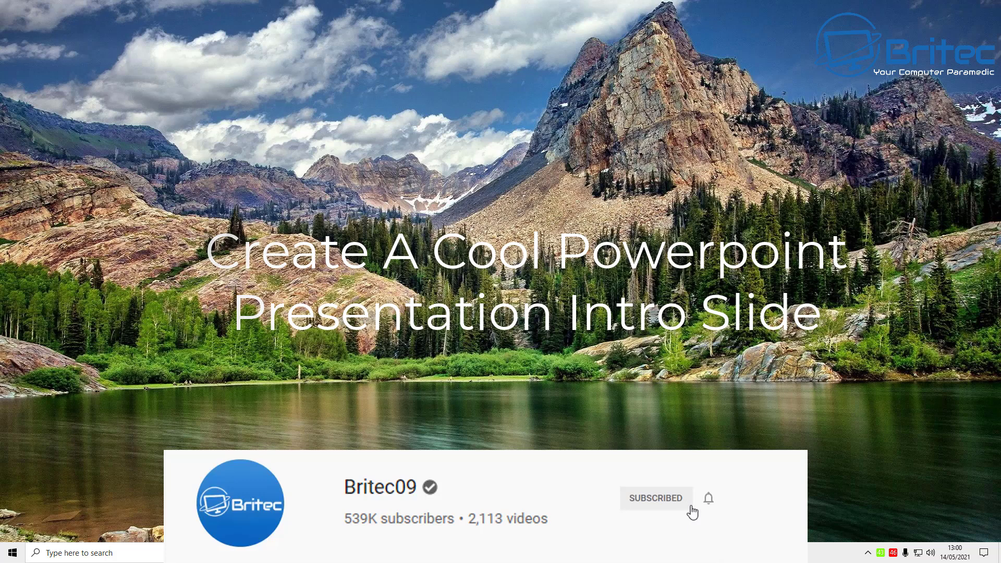
{"action": "left_click", "coordinate": [709, 502]}
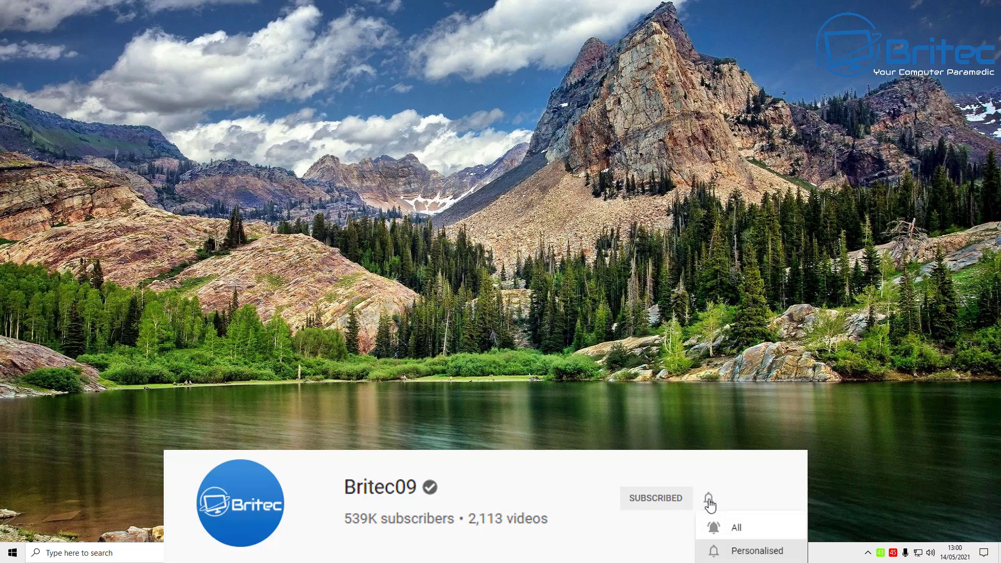
{"action": "left_click", "coordinate": [765, 530]}
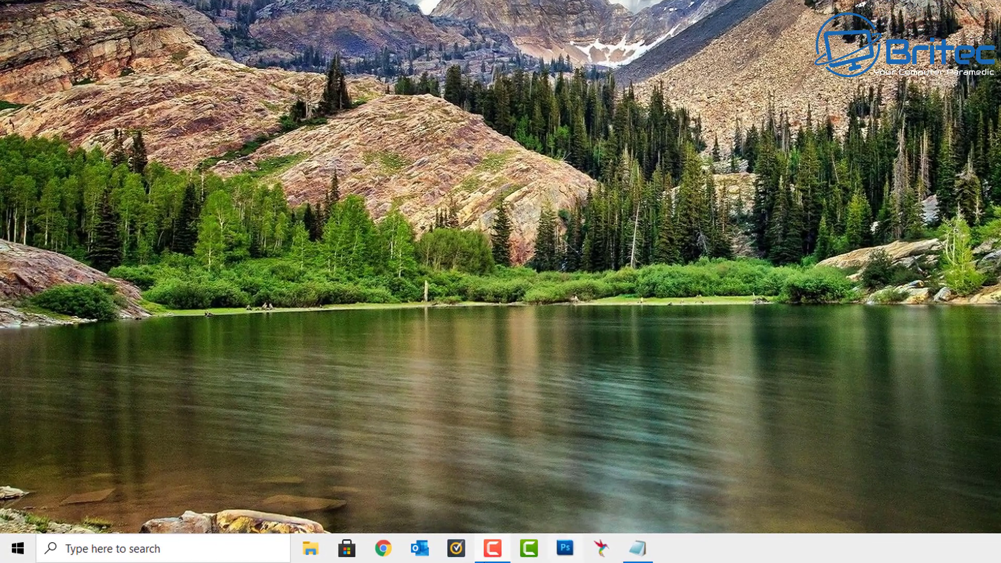
Step: Search Windows for "powerpoint" and launch PowerPoint
{"action": "left_click", "coordinate": [233, 553]}
{"action": "type", "text": "p"}
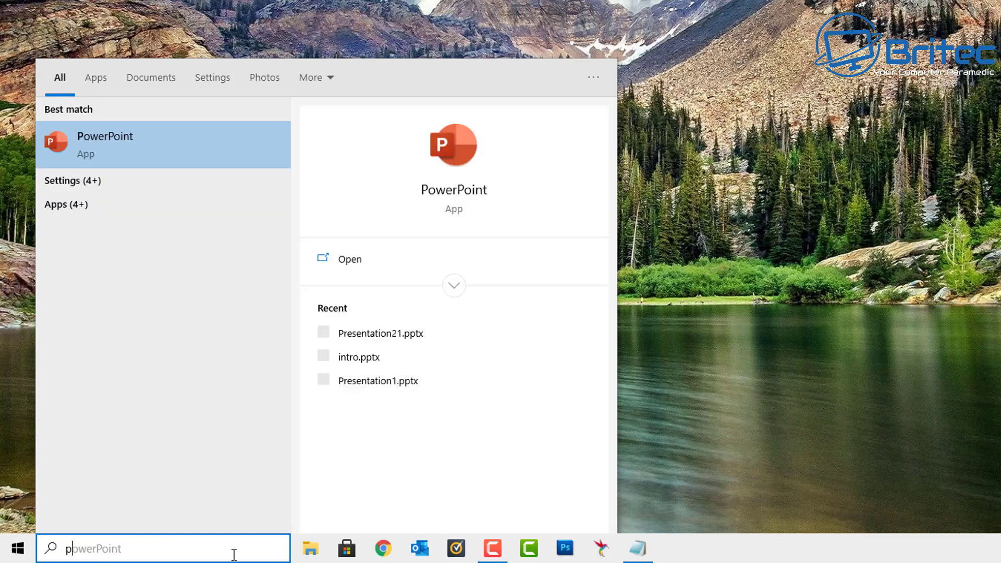
{"action": "type", "text": "ower"}
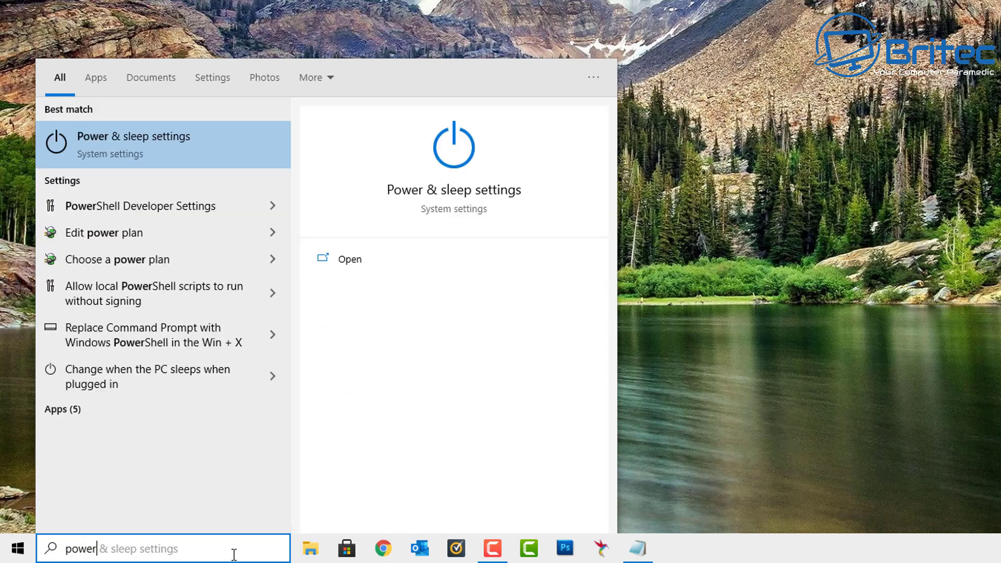
{"action": "type", "text": "point"}
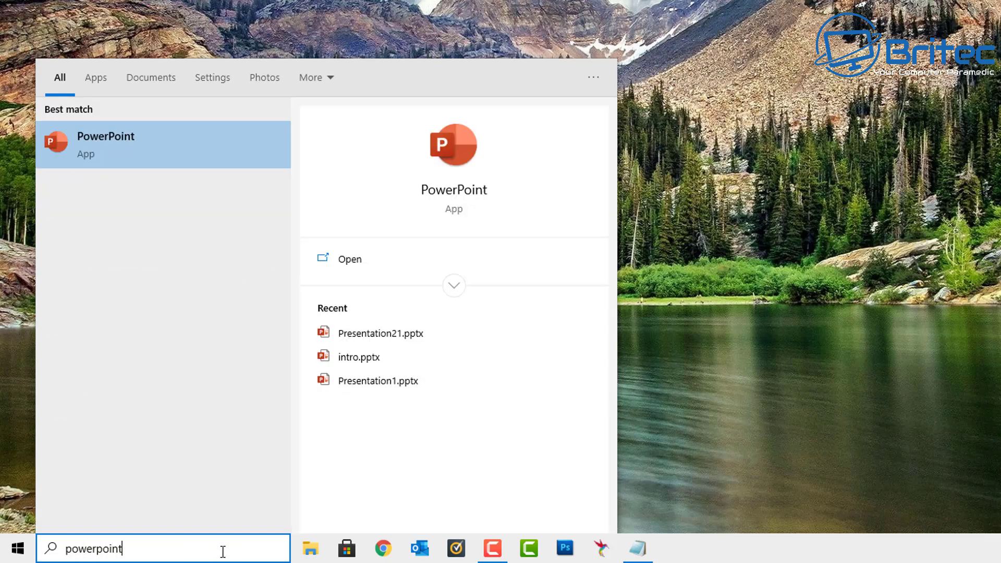
{"action": "left_click", "coordinate": [155, 148]}
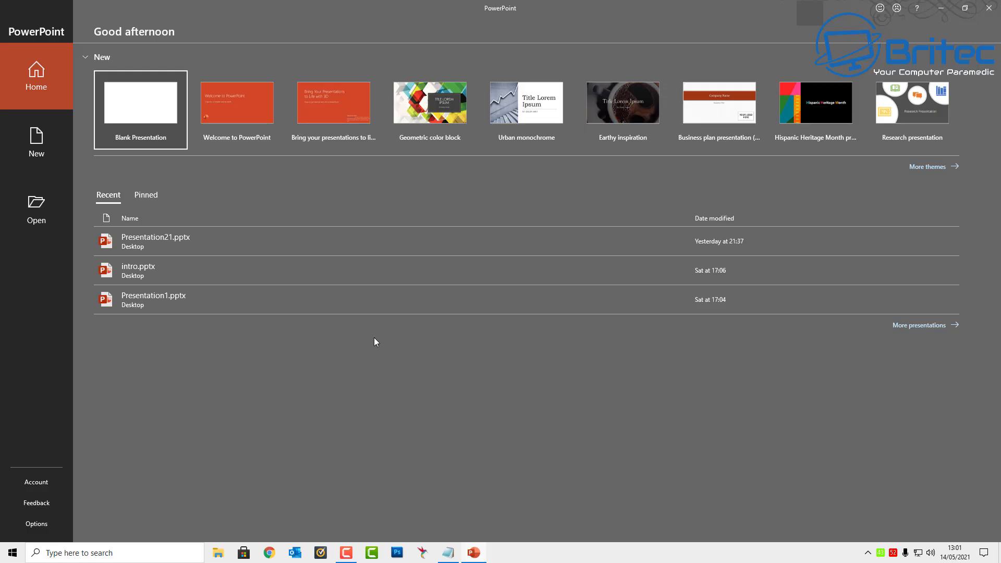
Step: Create a blank presentation and delete the title and subtitle placeholders from its first slide
{"action": "left_click", "coordinate": [148, 122]}
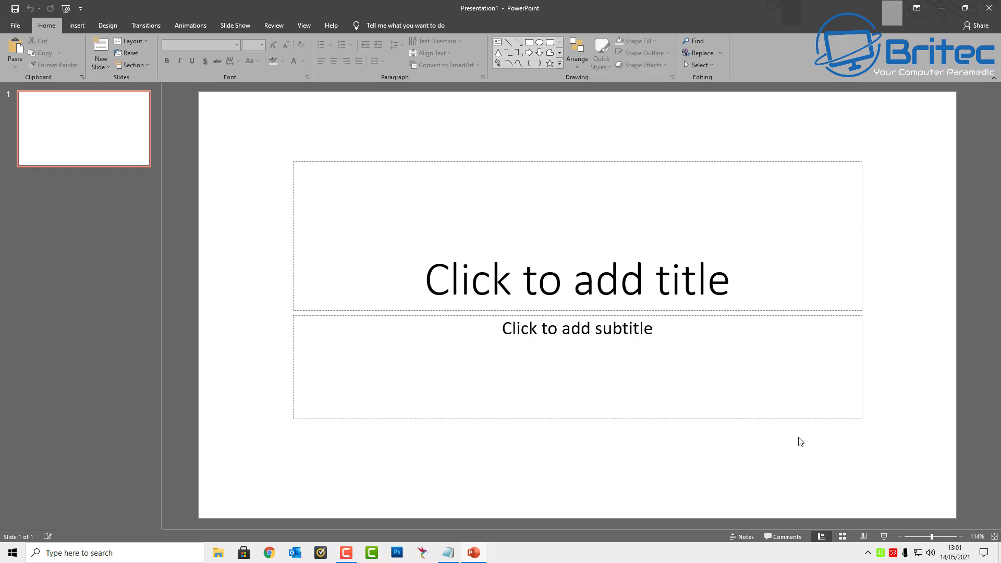
{"action": "mouse_move", "coordinate": [878, 444]}
{"action": "left_mouse_down"}
{"action": "mouse_move", "coordinate": [284, 230]}
{"action": "mouse_move", "coordinate": [264, 148]}
{"action": "mouse_move", "coordinate": [264, 156]}
{"action": "left_mouse_up"}
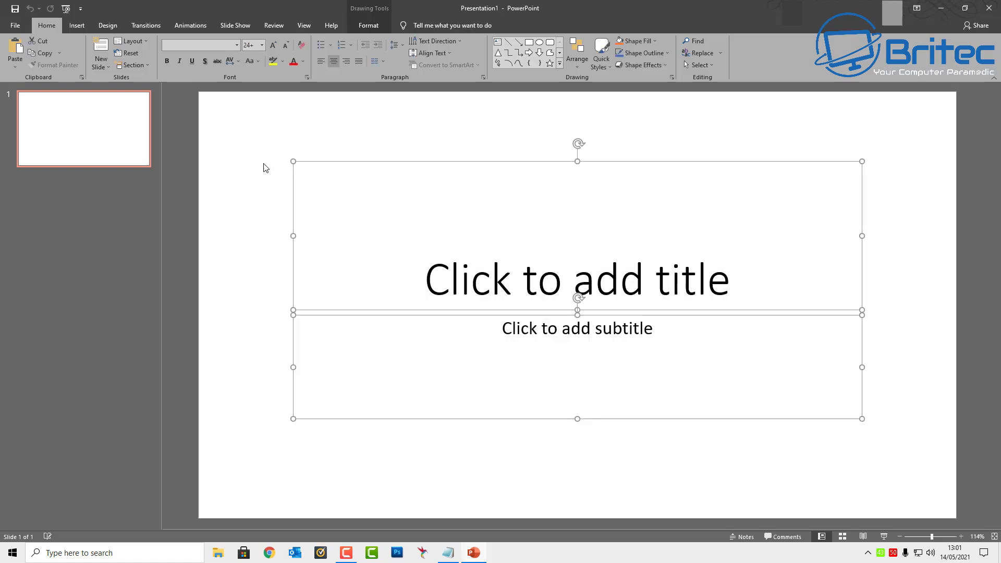
{"action": "key", "text": "Delete"}
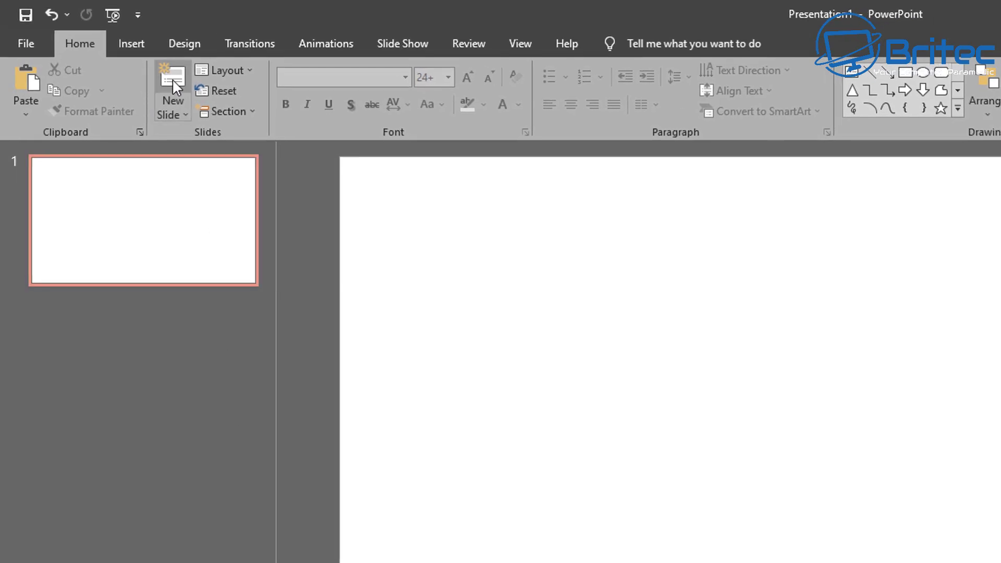
Step: Add a second slide and delete its title and content placeholders so it is empty
{"action": "left_click", "coordinate": [172, 80]}
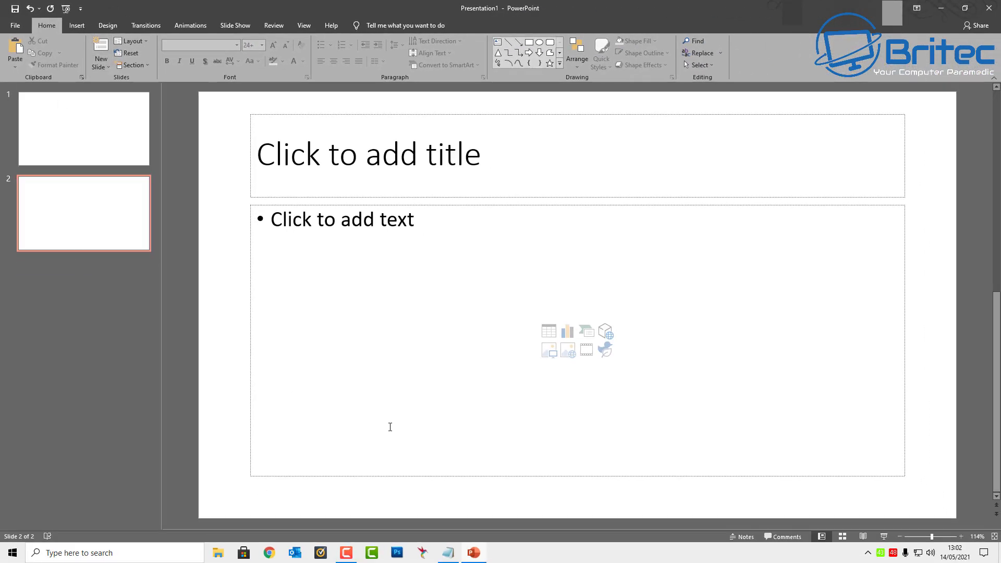
{"action": "left_click", "coordinate": [391, 427]}
{"action": "left_click", "coordinate": [499, 198]}
{"action": "key", "text": "Delete"}
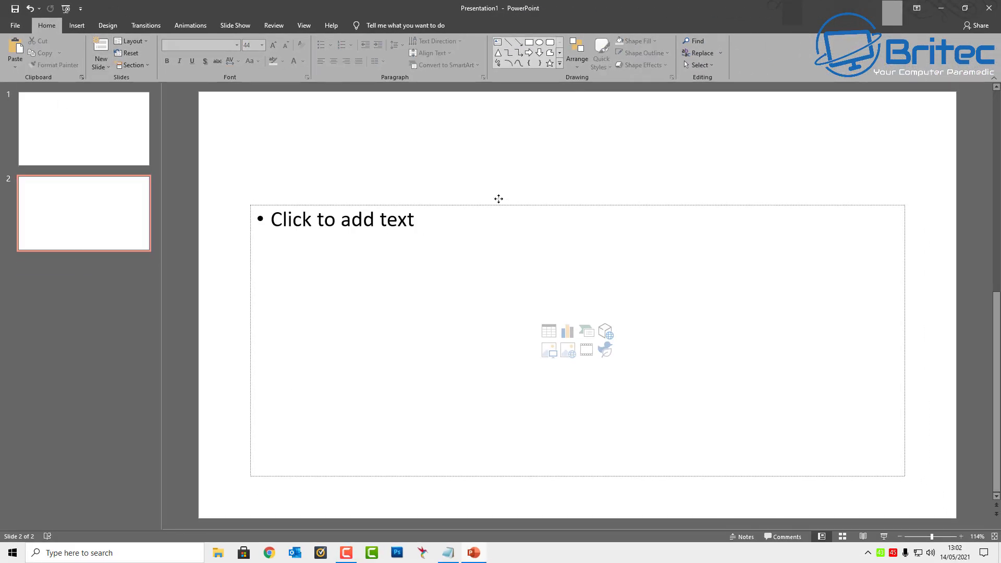
{"action": "left_click", "coordinate": [494, 207]}
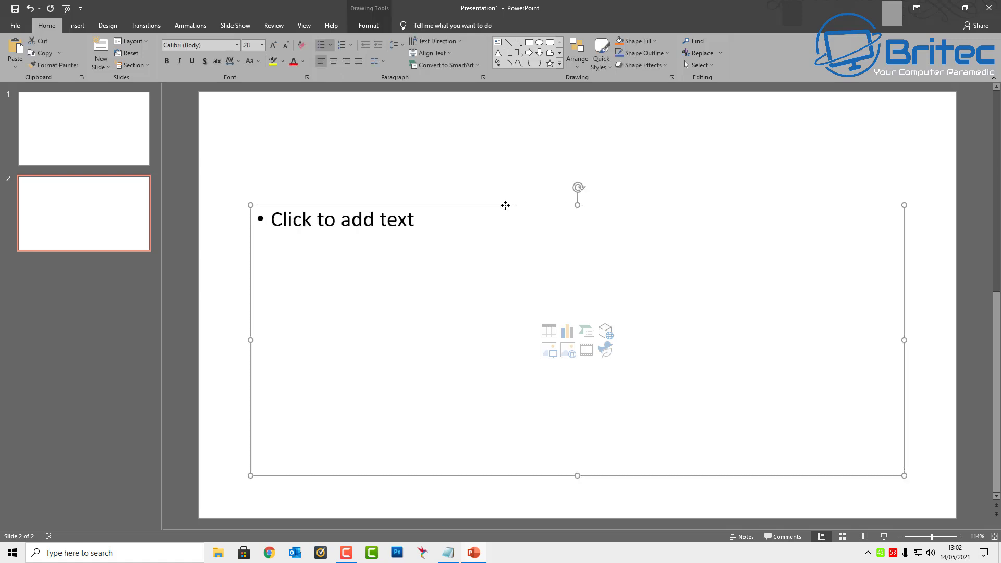
{"action": "key", "text": "Delete"}
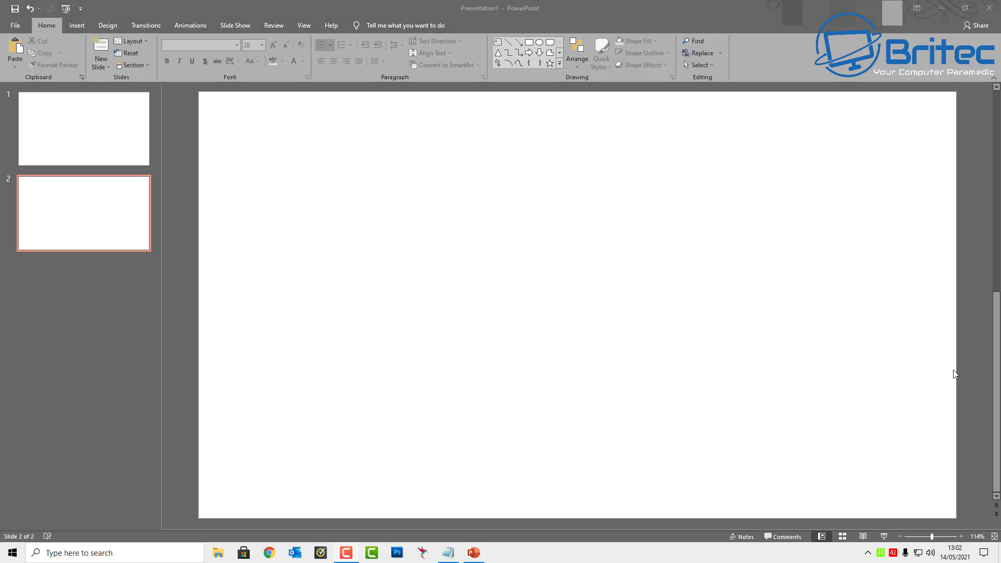
Step: Insert the picture pc.png from the project intro folder on this device into slide 2
{"action": "left_click", "coordinate": [74, 25]}
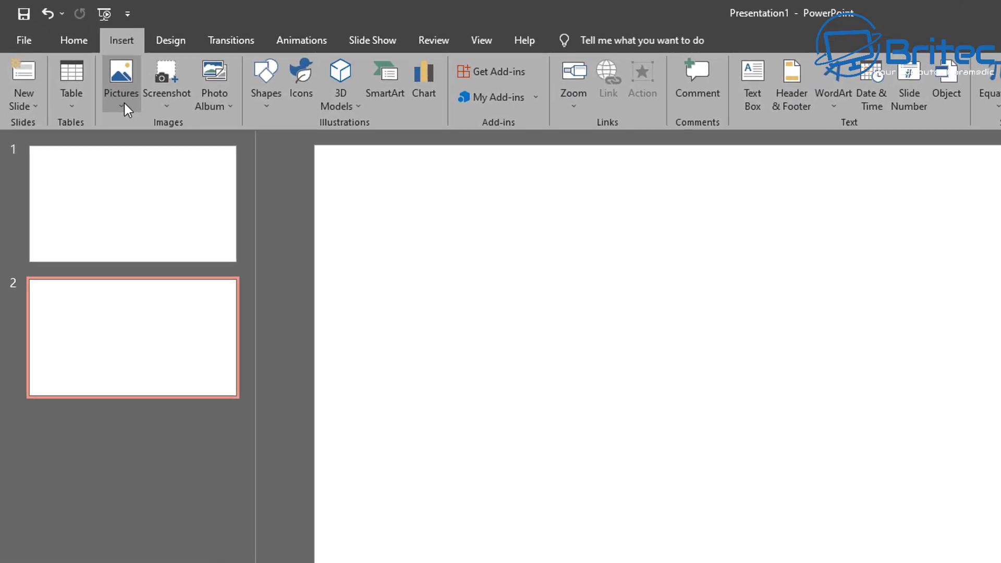
{"action": "left_click", "coordinate": [133, 110]}
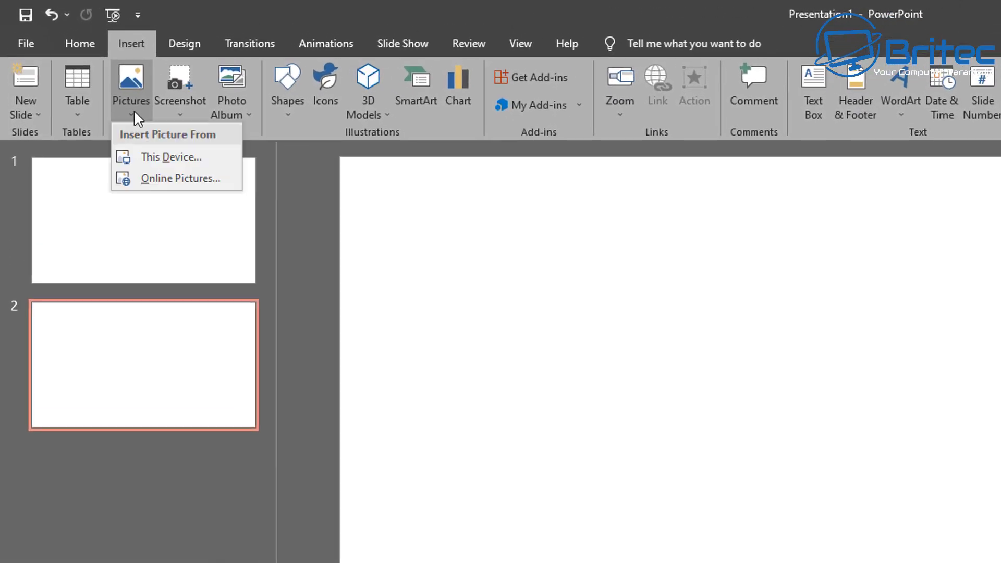
{"action": "left_click", "coordinate": [164, 158]}
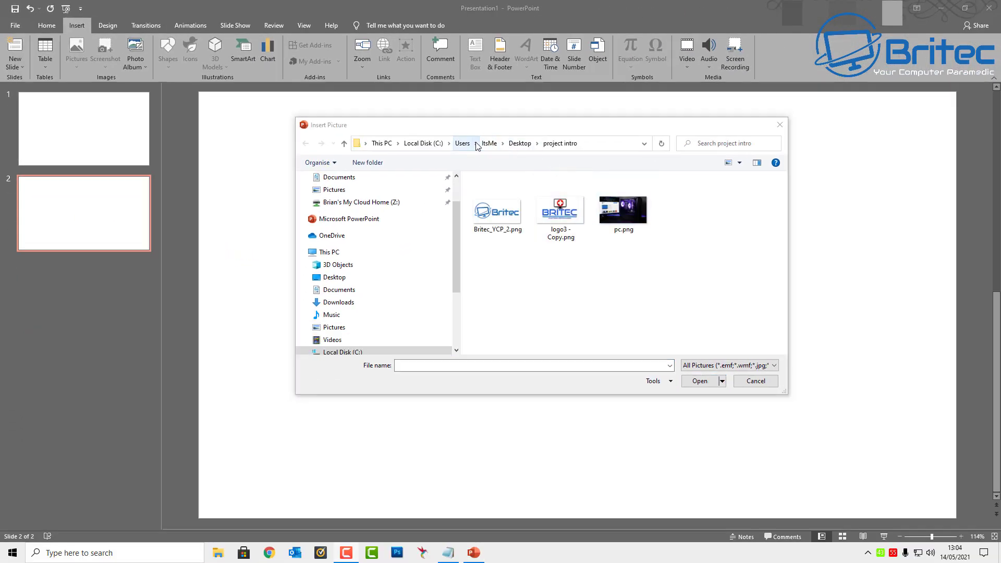
{"action": "left_click", "coordinate": [629, 219]}
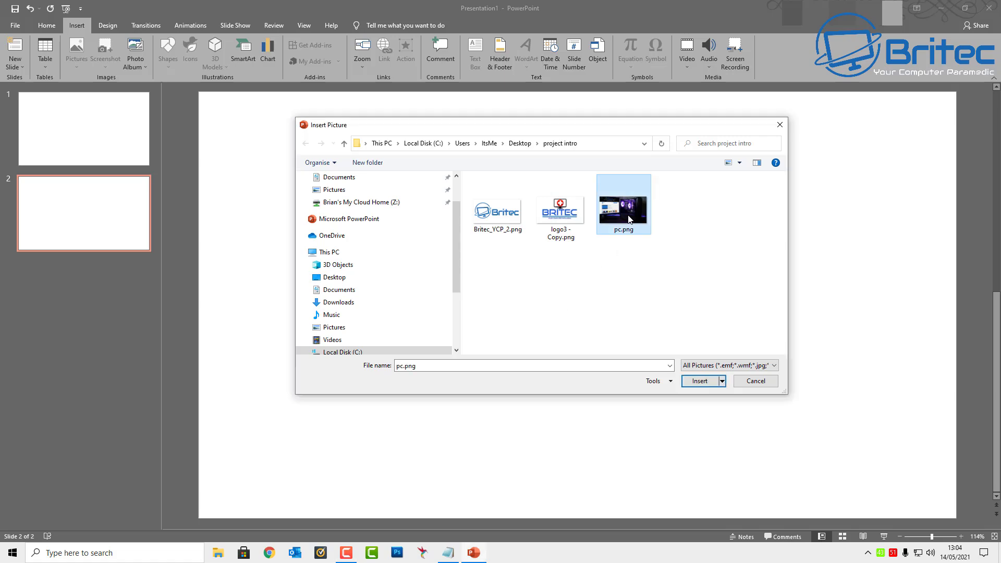
{"action": "left_click", "coordinate": [704, 384]}
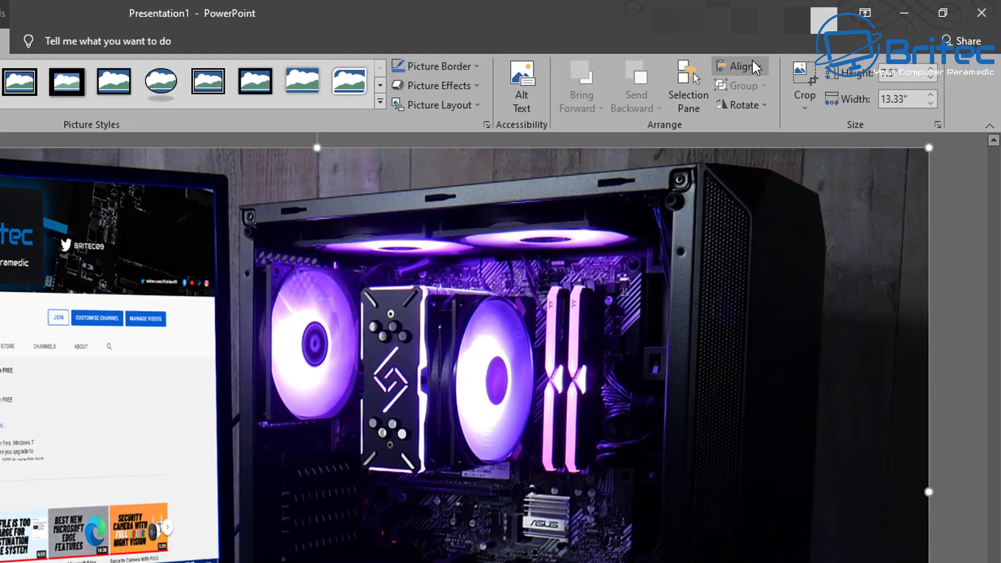
Step: Align the computer picture to the center and middle of the slide
{"action": "left_click", "coordinate": [755, 66]}
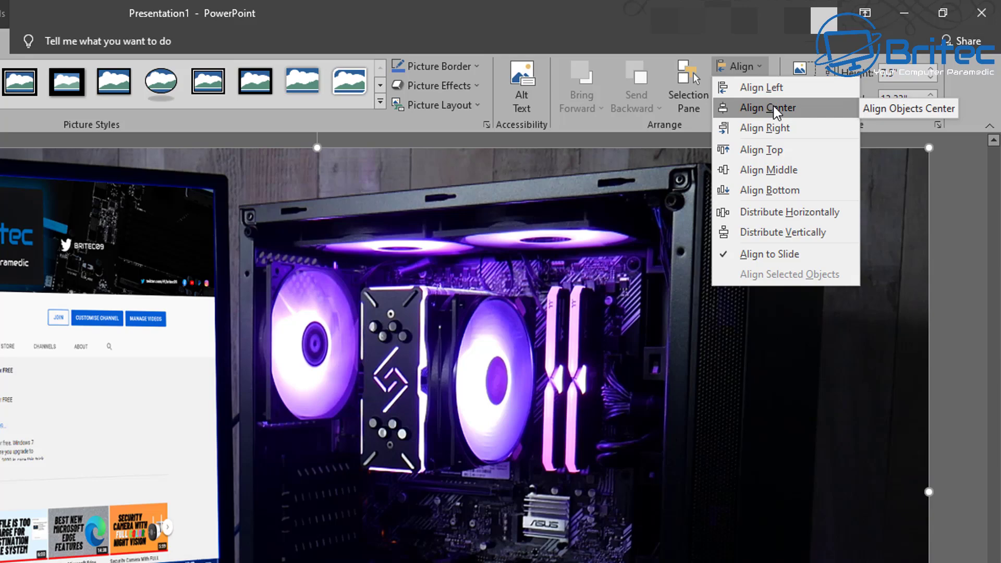
{"action": "left_click", "coordinate": [774, 107]}
{"action": "left_click", "coordinate": [762, 65]}
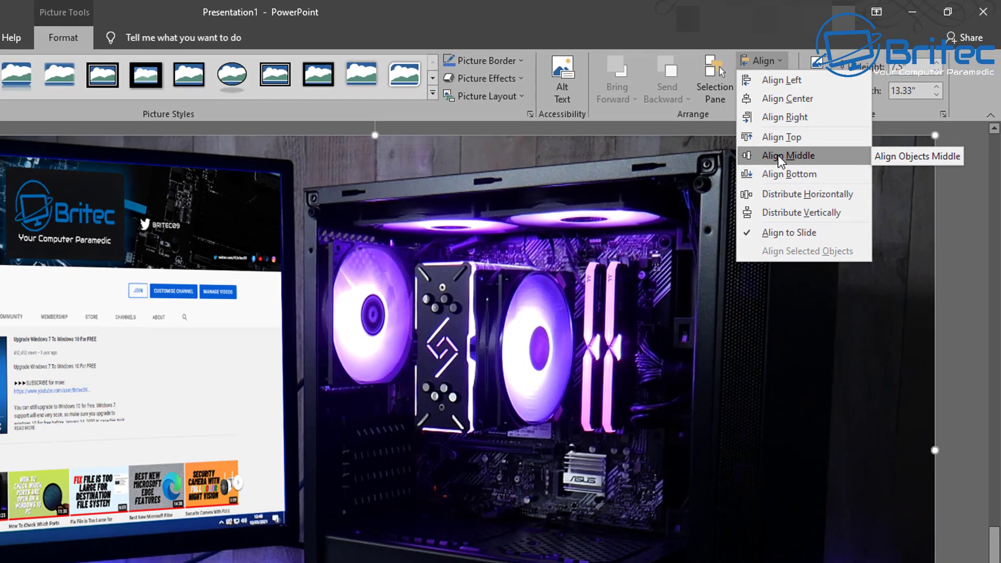
{"action": "left_click", "coordinate": [762, 171]}
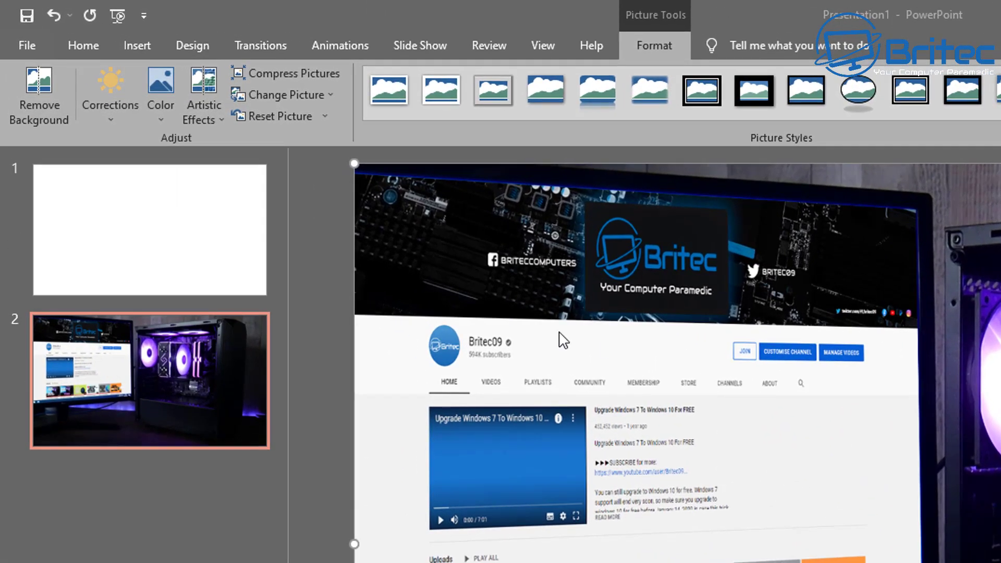
Step: Add a text box below the monitor in the picture, reading "Welcome to my YouTube Channel"
{"action": "left_click", "coordinate": [139, 45]}
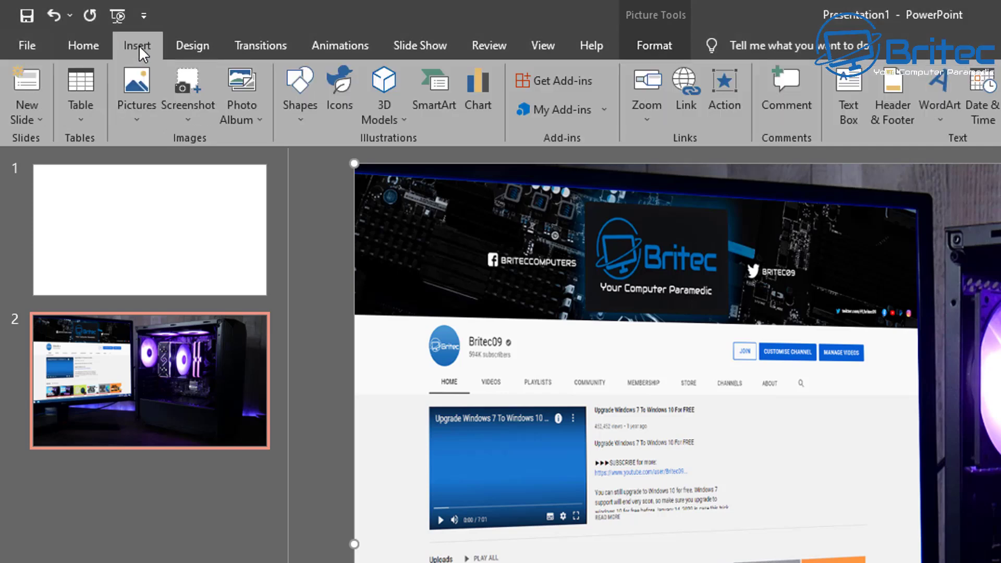
{"action": "left_click", "coordinate": [847, 94]}
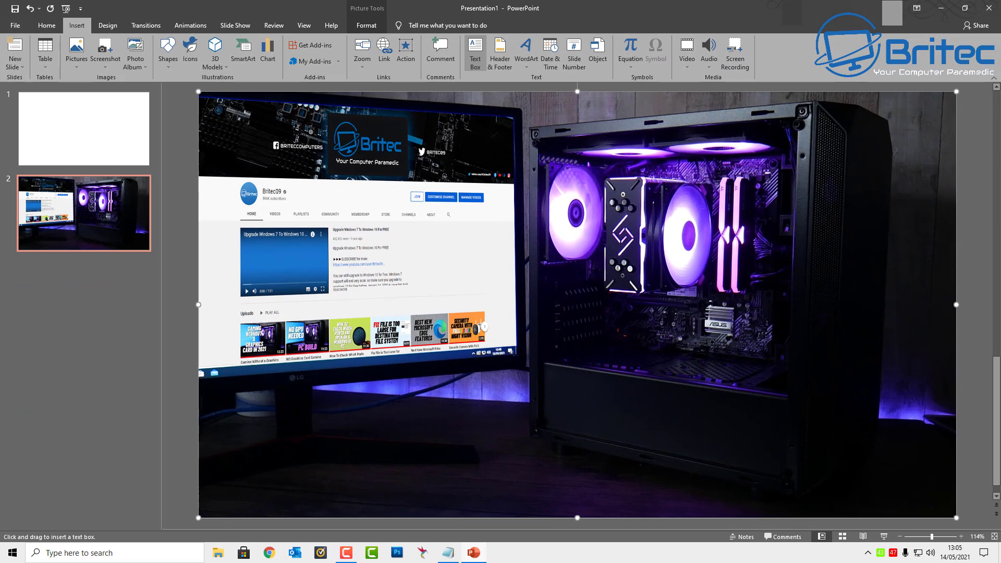
{"action": "left_click", "coordinate": [417, 406]}
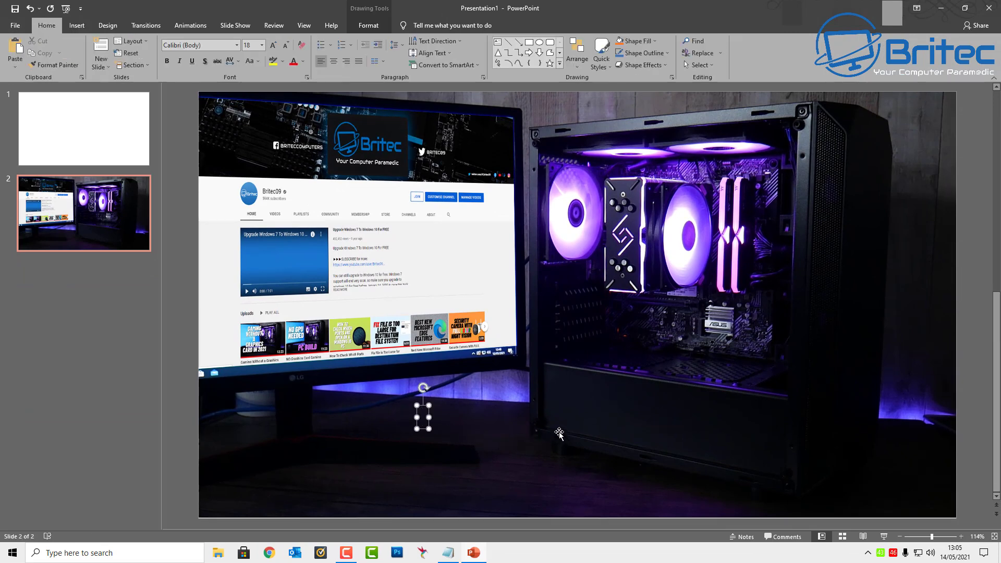
{"action": "type", "text": "Welcome"}
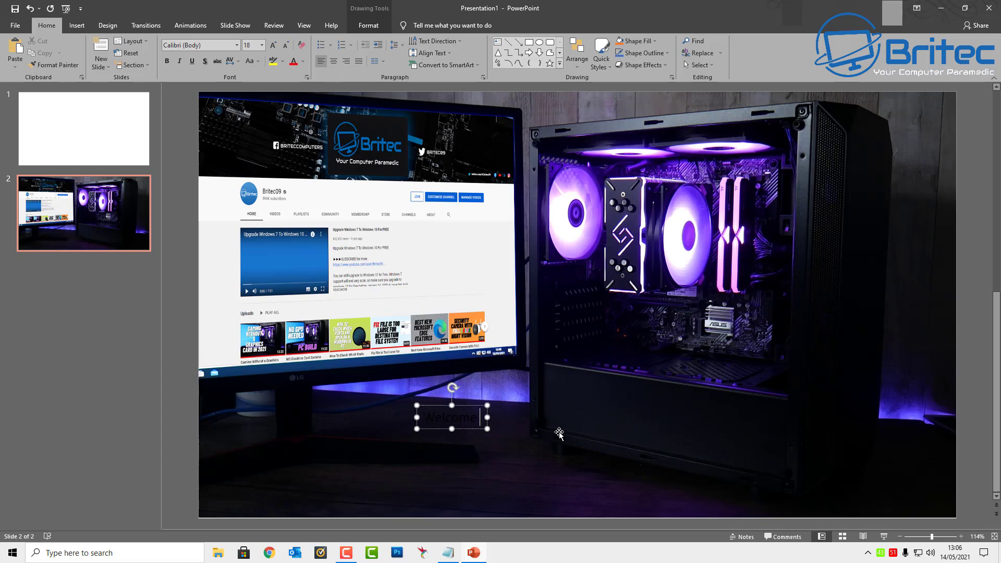
{"action": "type", "text": " to"}
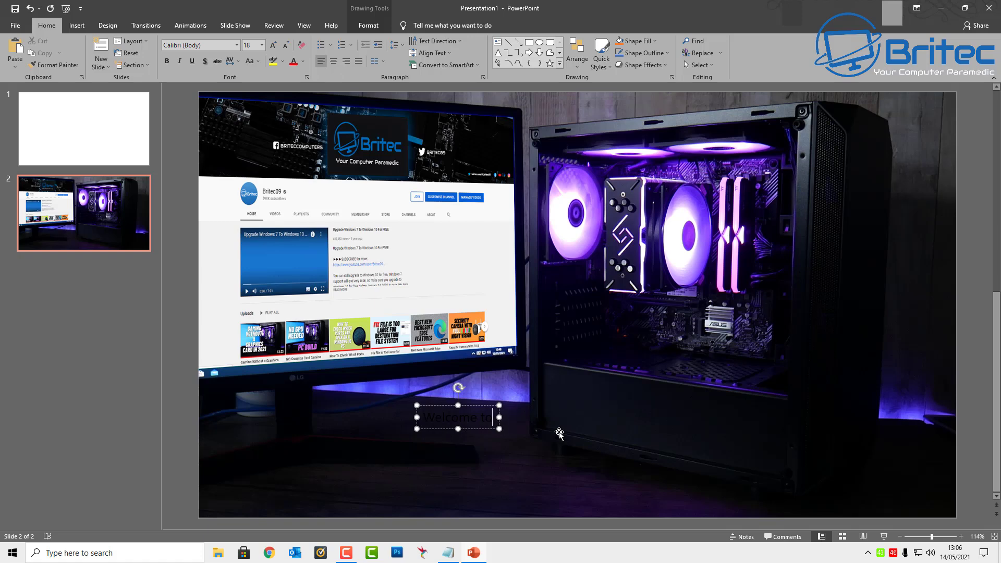
{"action": "type", "text": " my Youtube C"}
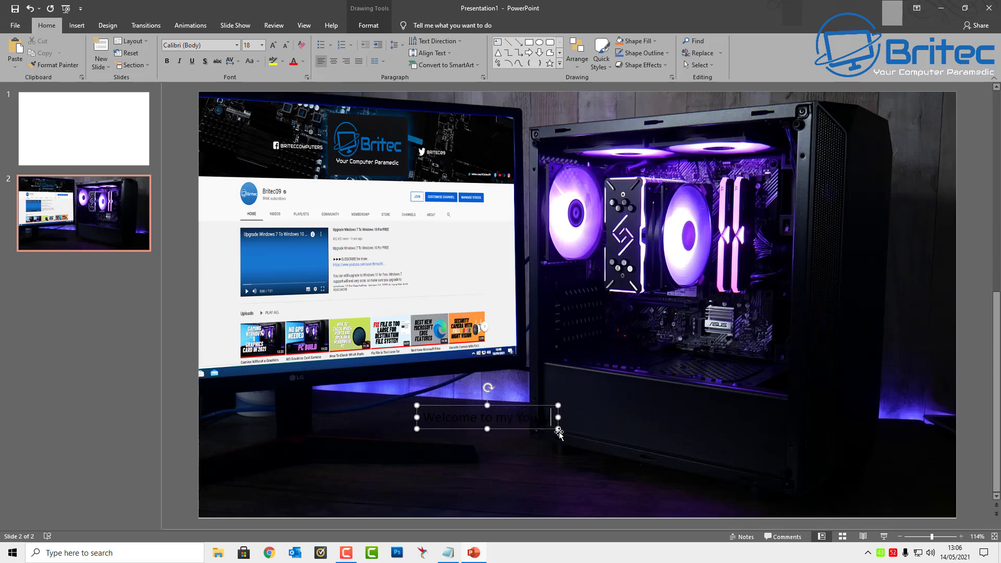
{"action": "type", "text": "hannel"}
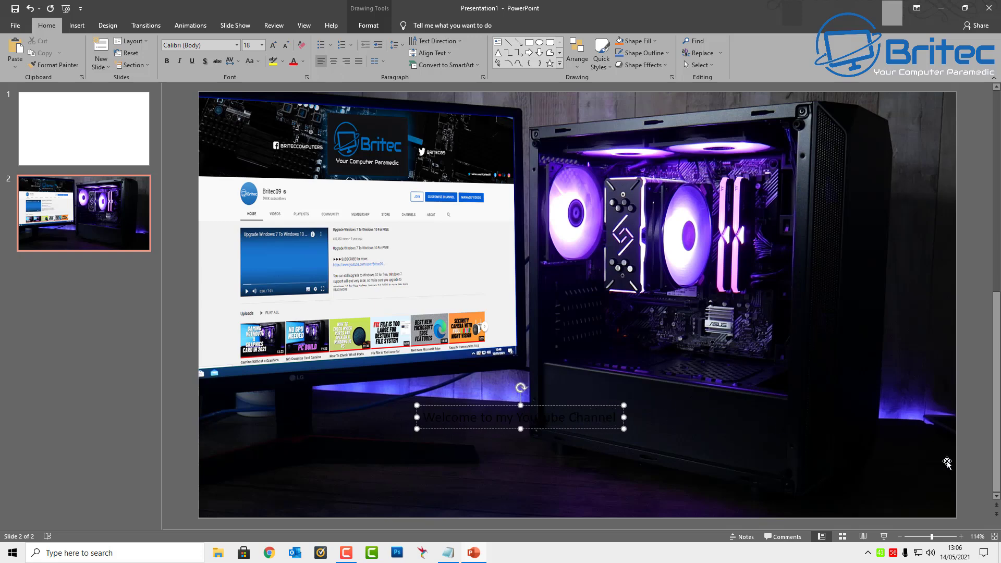
Step: Set the whole welcome text's colour to white and its font to Arcade
{"action": "left_click", "coordinate": [616, 417]}
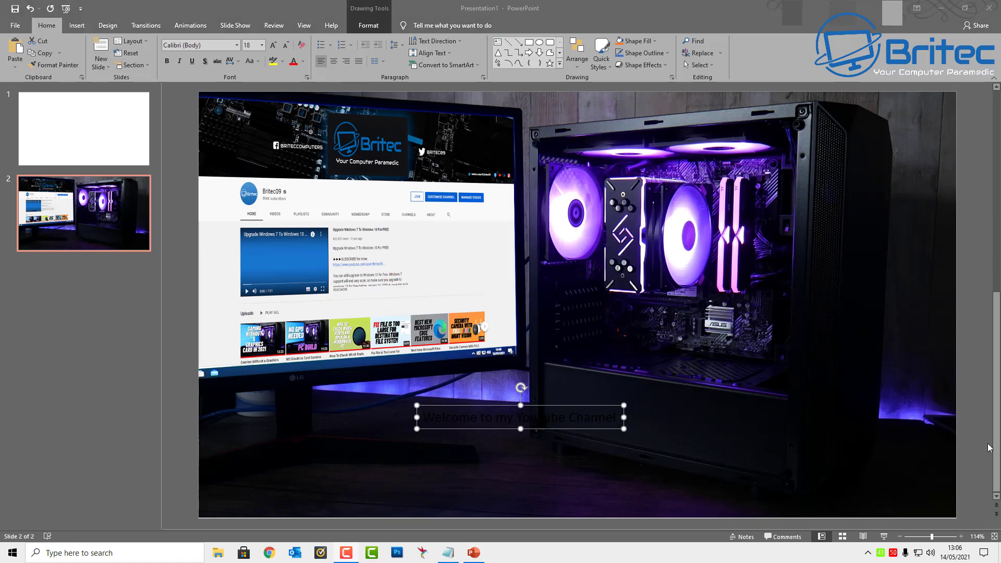
{"action": "double_click", "coordinate": [544, 415]}
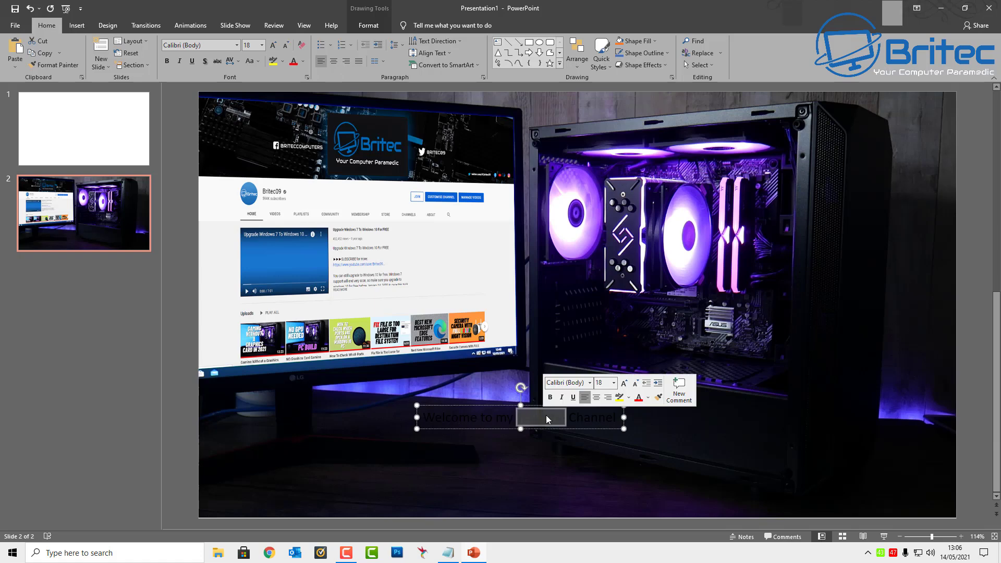
{"action": "left_click", "coordinate": [616, 418]}
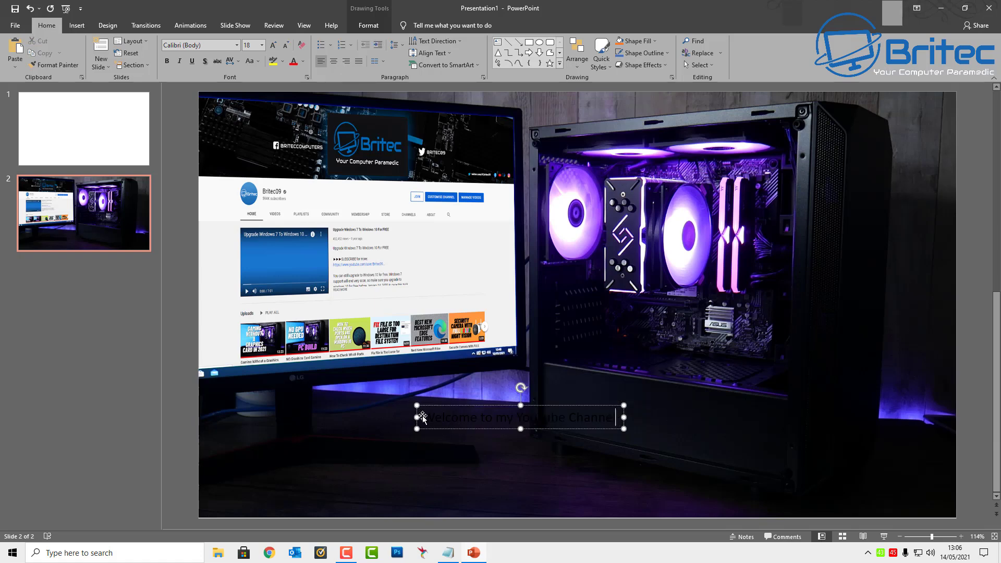
{"action": "left_click_drag", "start_coordinate": [423, 417], "coordinate": [623, 418]}
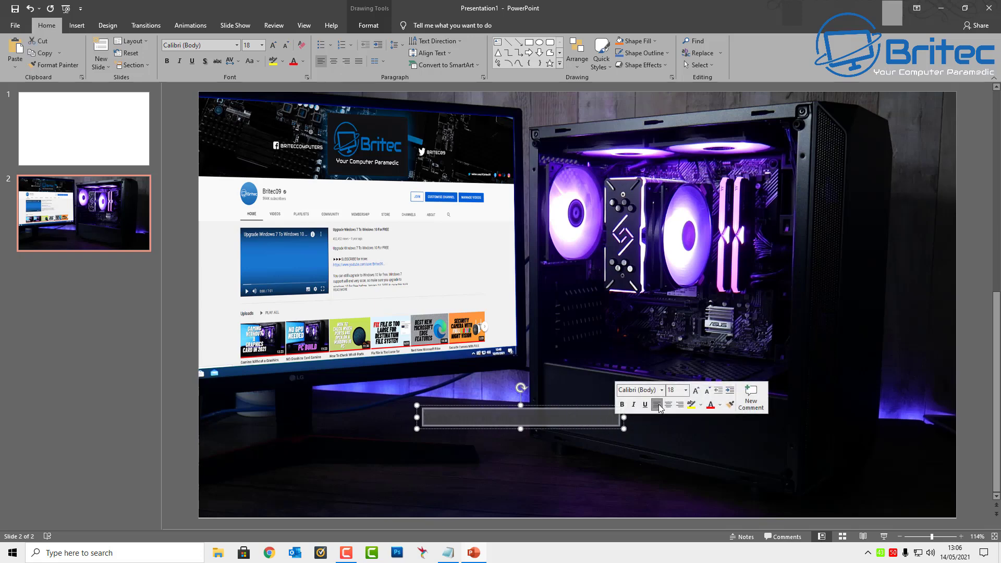
{"action": "left_click", "coordinate": [720, 405]}
{"action": "left_click", "coordinate": [711, 429]}
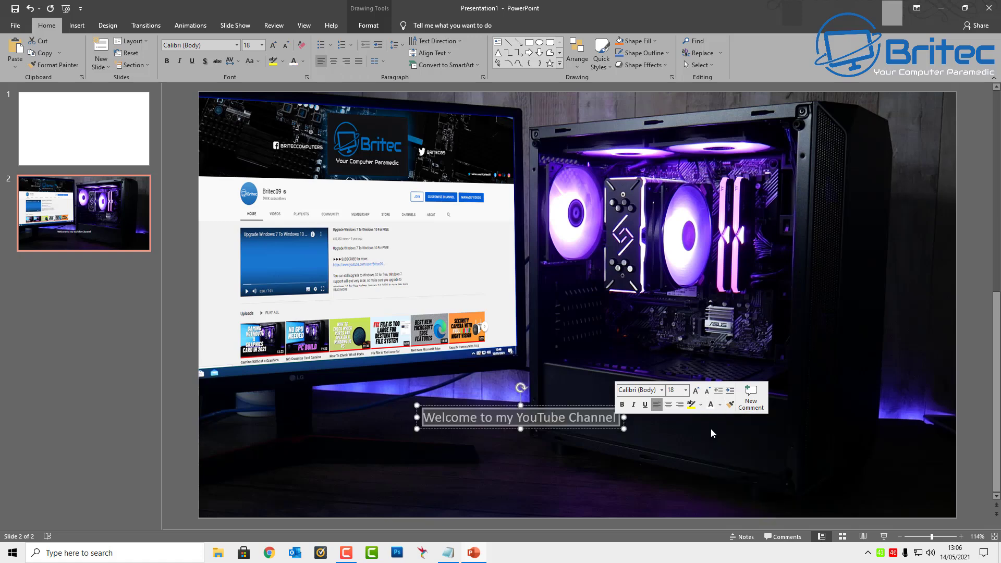
{"action": "left_click", "coordinate": [662, 391]}
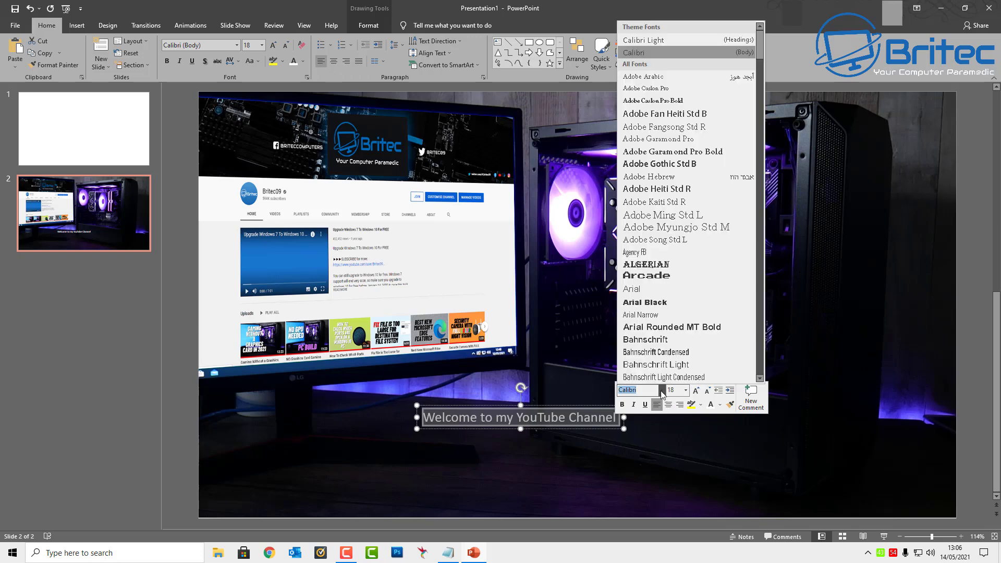
{"action": "left_click", "coordinate": [681, 275]}
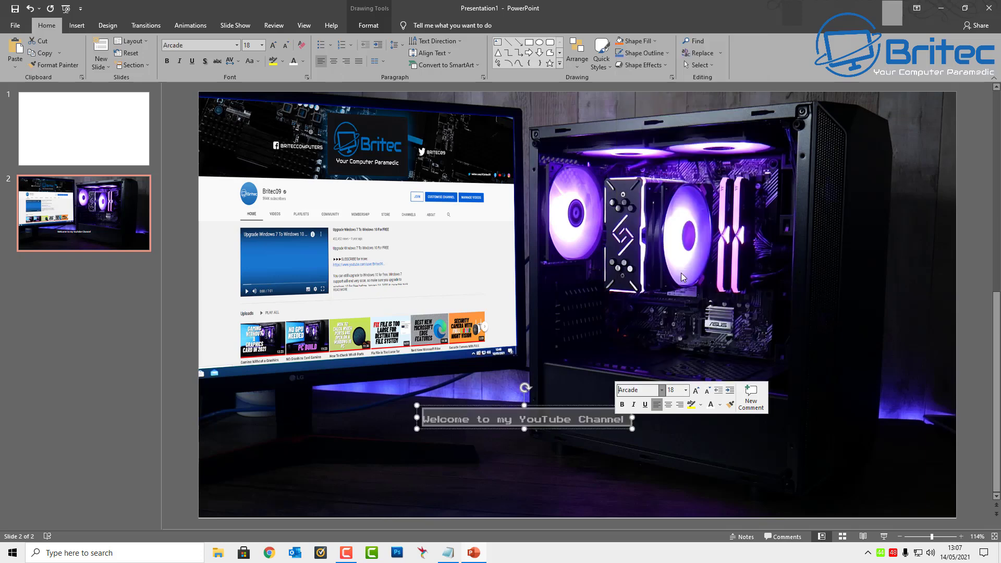
Step: Set the whole welcome text's font size to 80 and widen its text box so the text fits on two lines
{"action": "left_click", "coordinate": [582, 420]}
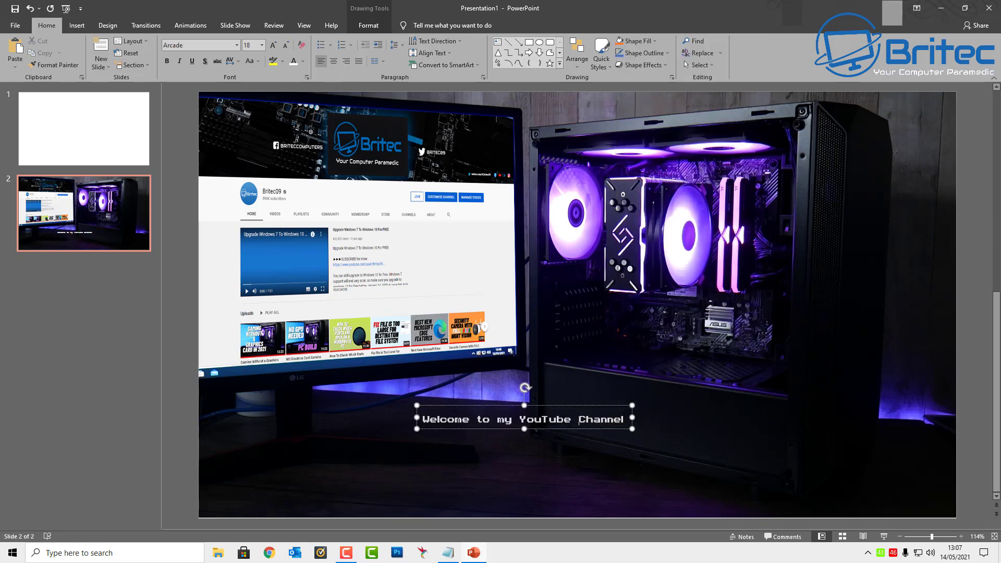
{"action": "left_click_drag", "start_coordinate": [581, 420], "coordinate": [588, 426]}
{"action": "key", "text": "ctrl+shift+Left"}
{"action": "key", "text": "ctrl+shift+Left"}
{"action": "key", "text": "ctrl+shift+Left"}
{"action": "key", "text": "ctrl+shift+Left"}
{"action": "key", "text": "ctrl+shift+Left"}
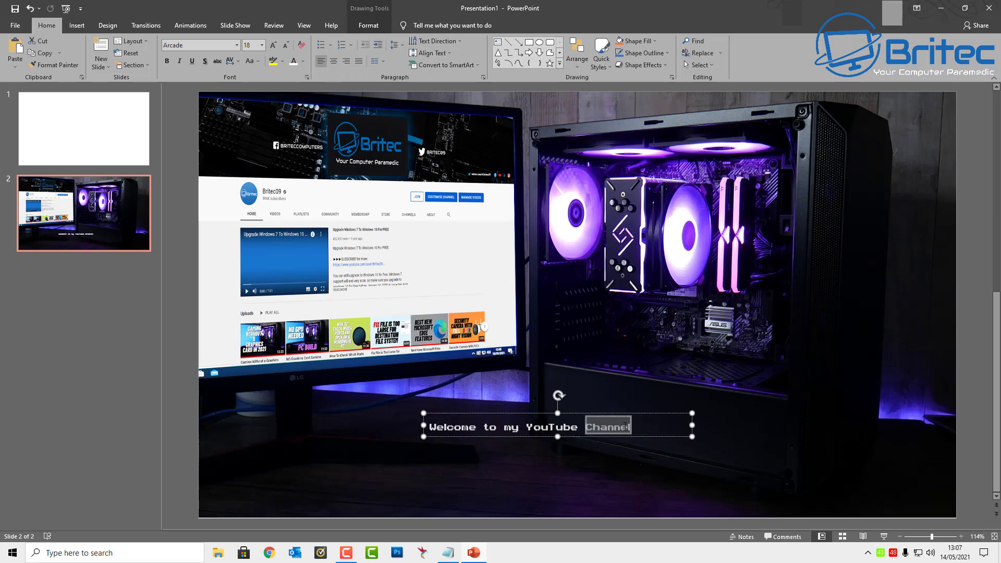
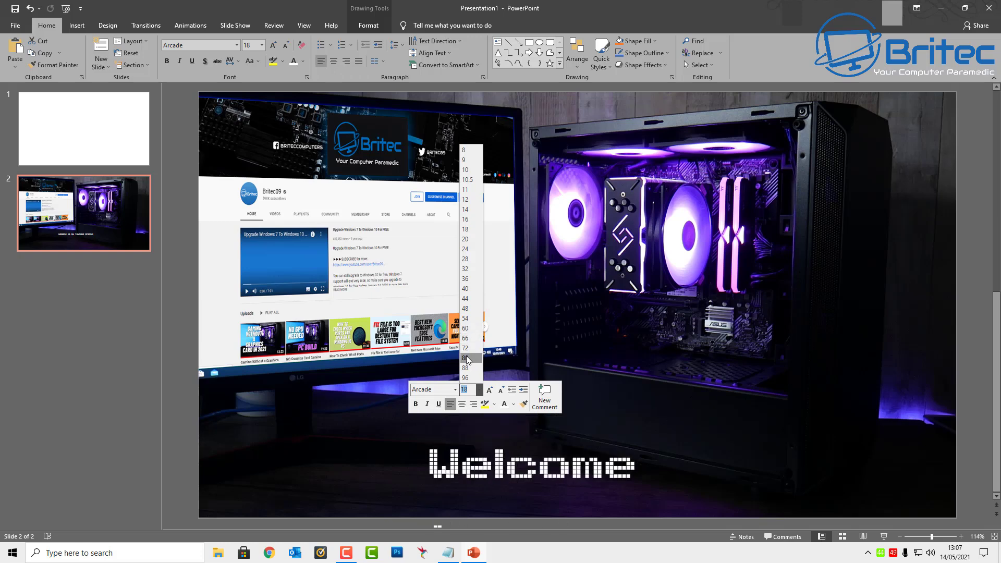
{"action": "left_click", "coordinate": [466, 359]}
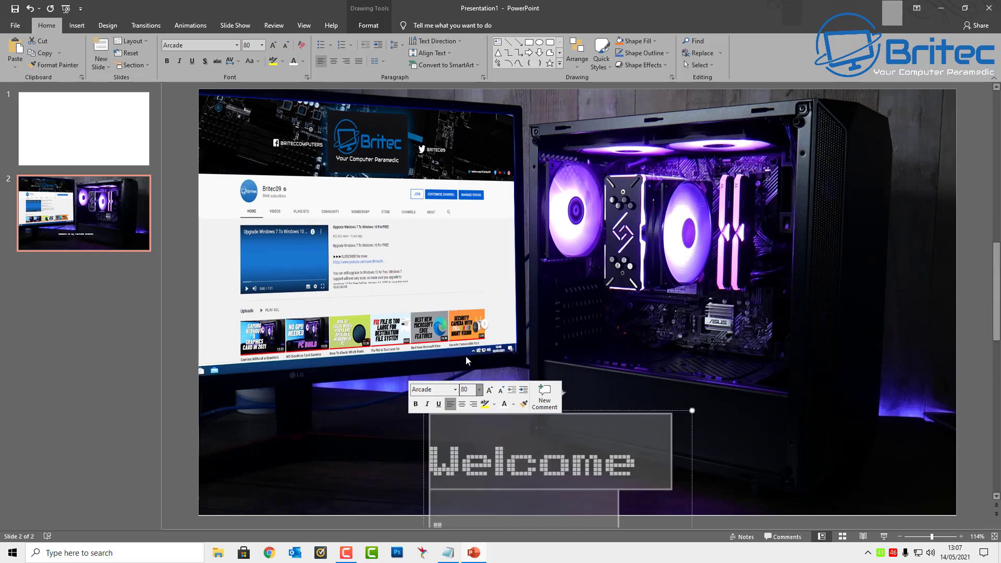
{"action": "left_click_drag", "start_coordinate": [692, 412], "coordinate": [815, 372]}
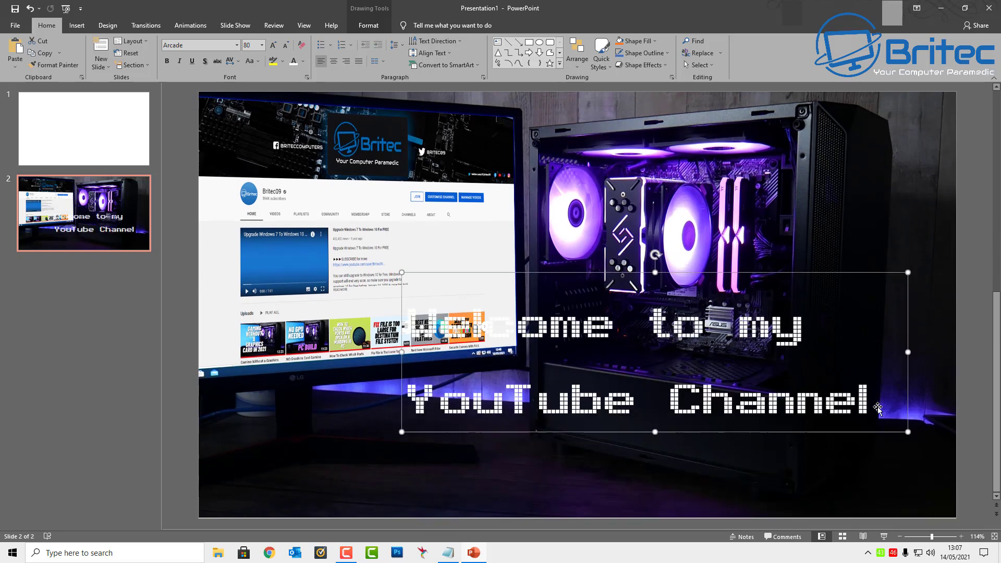
Step: Center the welcome text and its box horizontally on the slide, and move the box down to the lower part of the picture
{"action": "left_click", "coordinate": [870, 404]}
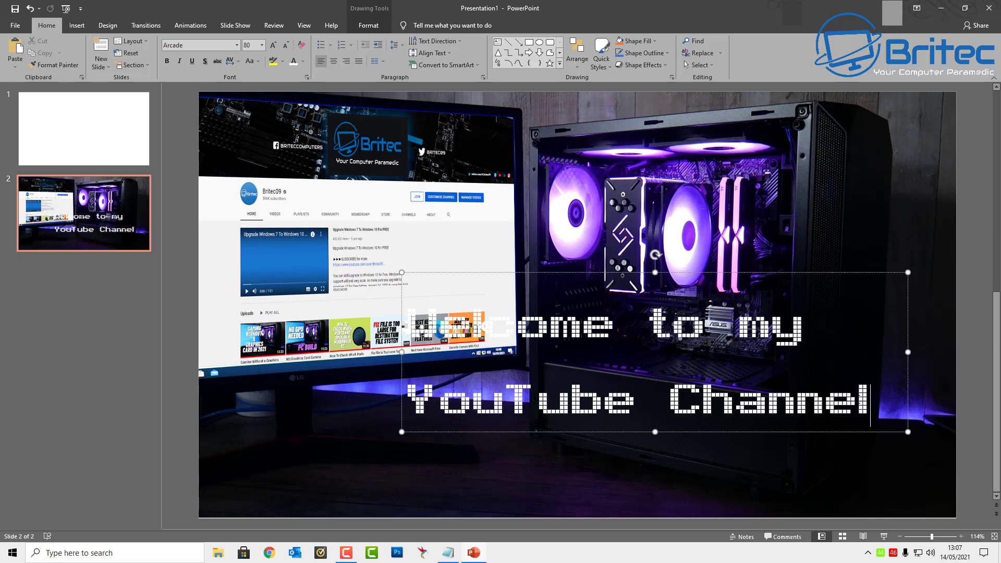
{"action": "left_click_drag", "start_coordinate": [870, 407], "coordinate": [406, 319]}
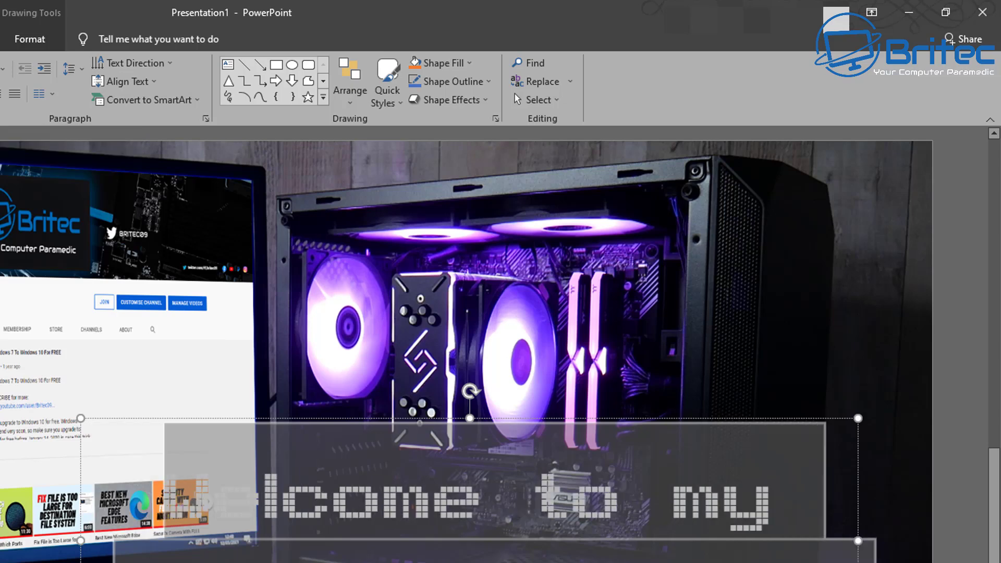
{"action": "left_click", "coordinate": [351, 94]}
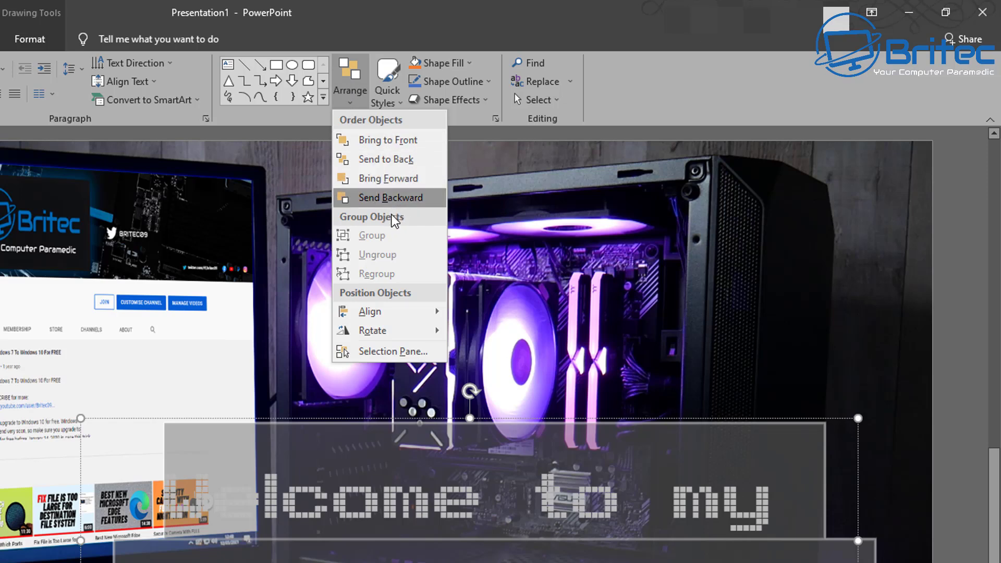
{"action": "mouse_move", "coordinate": [397, 312]}
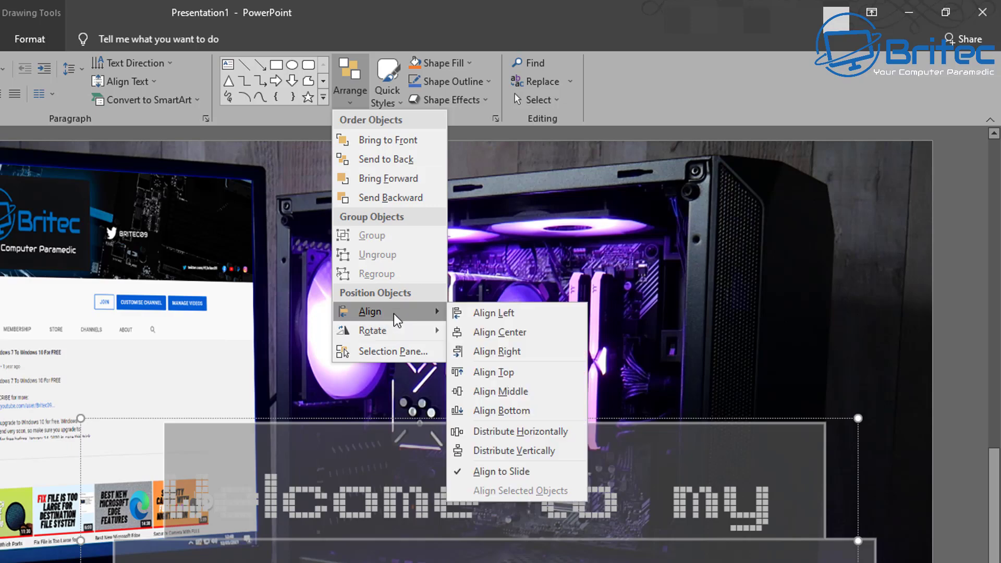
{"action": "left_click", "coordinate": [514, 335]}
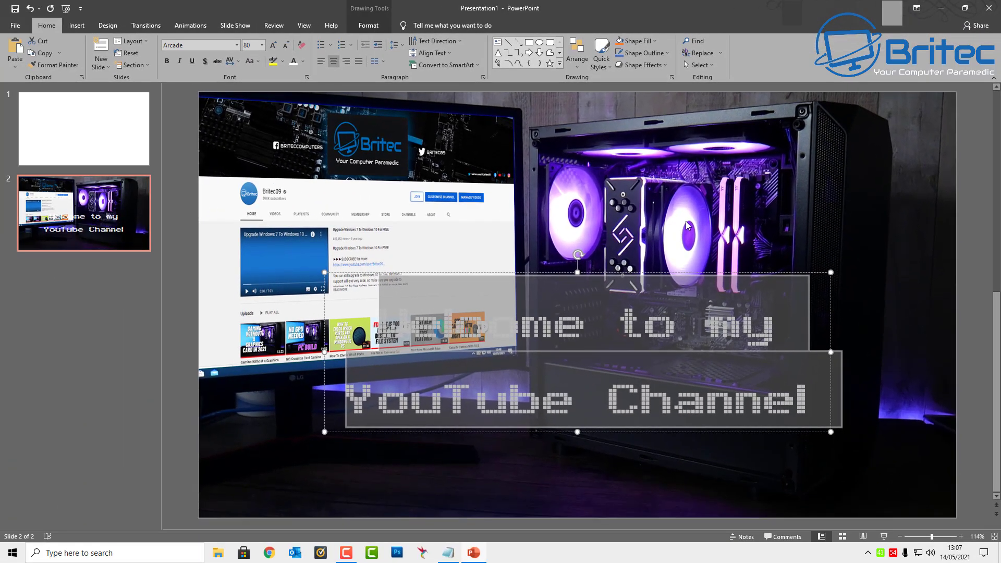
{"action": "left_click_drag", "start_coordinate": [775, 425], "coordinate": [776, 493]}
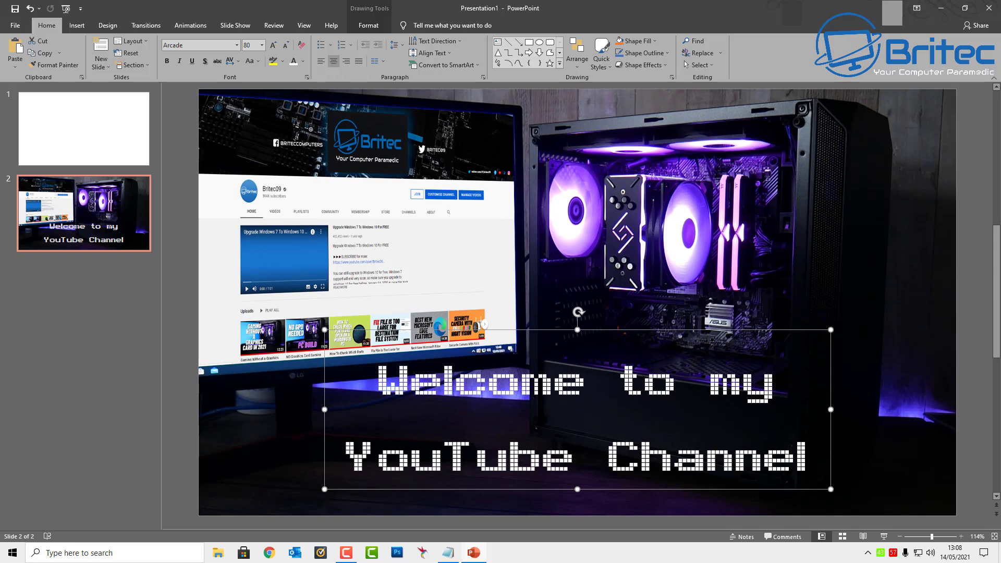
Step: Capitalize the words "to" and "my" so the welcome text reads "Welcome To My YouTube Channel"
{"action": "left_click", "coordinate": [645, 385]}
{"action": "left_click_drag", "start_coordinate": [645, 385], "coordinate": [623, 385]}
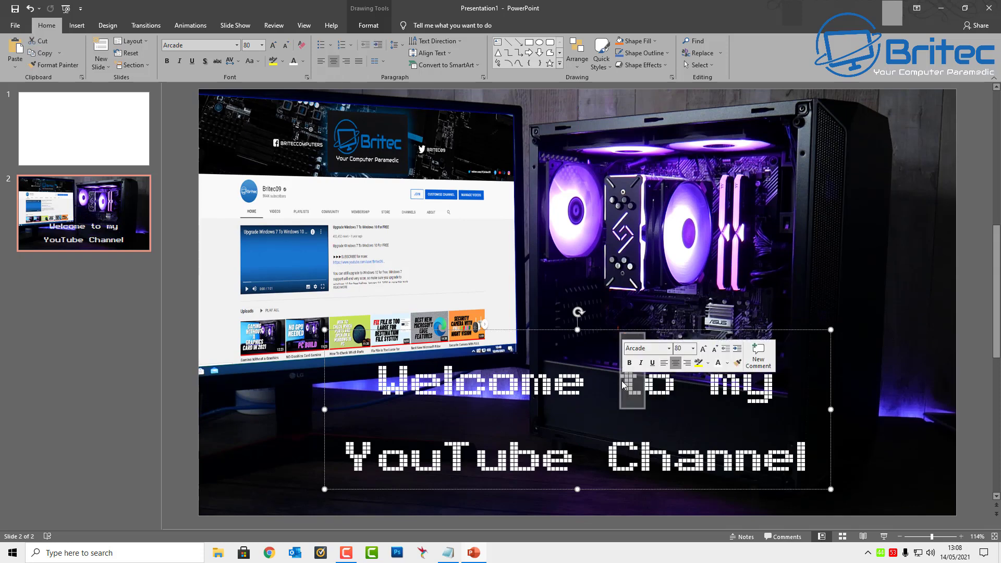
{"action": "type", "text": "T"}
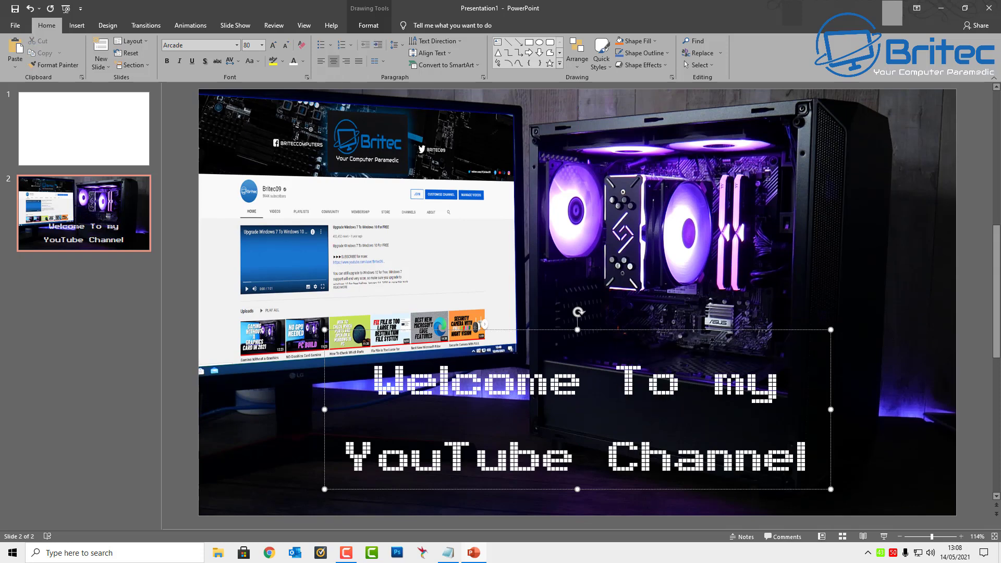
{"action": "left_click_drag", "start_coordinate": [748, 384], "coordinate": [716, 383]}
{"action": "type", "text": "M"}
{"action": "left_click", "coordinate": [868, 466]}
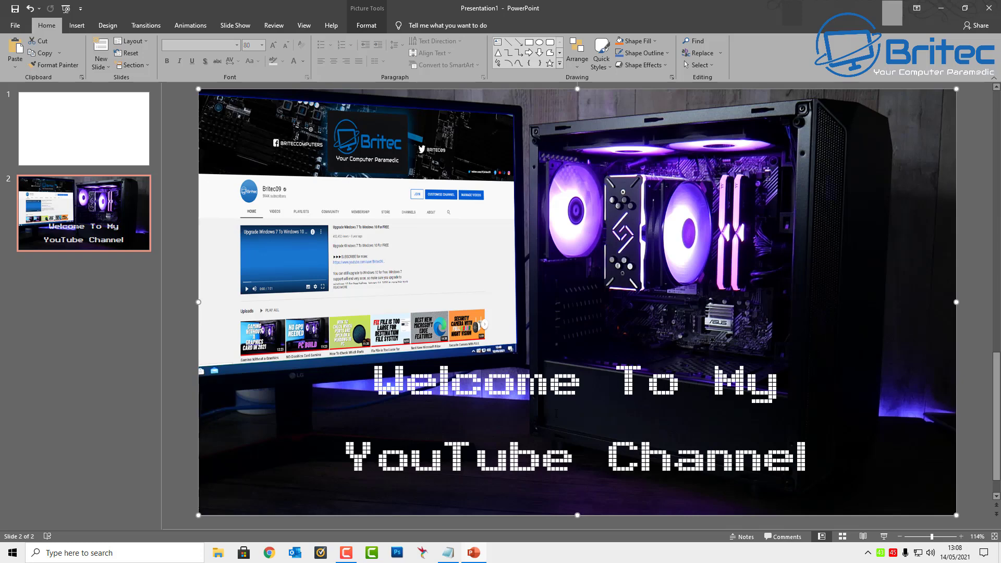
Step: Apply the Curtains transition to slide 2
{"action": "left_click", "coordinate": [556, 386]}
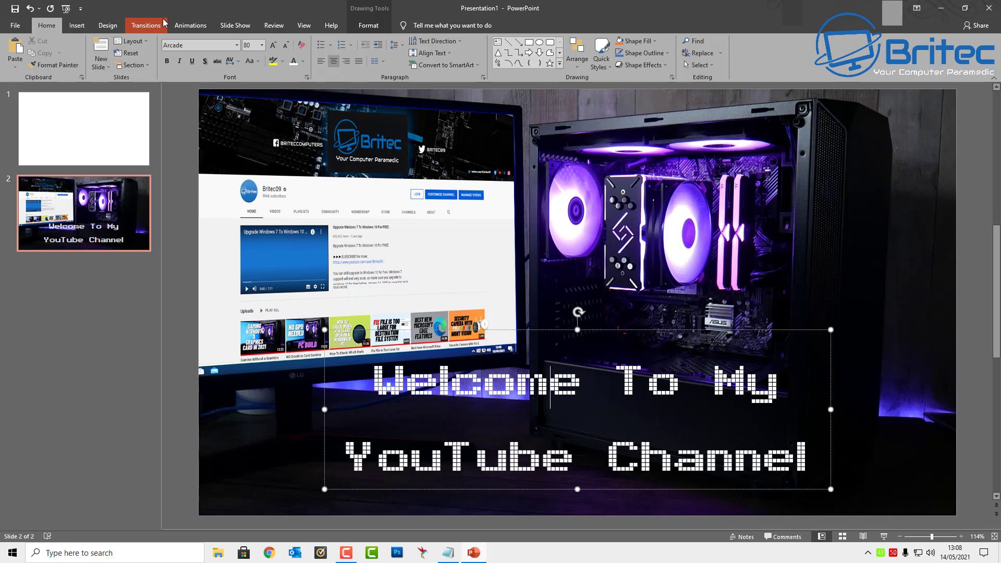
{"action": "left_click", "coordinate": [192, 27]}
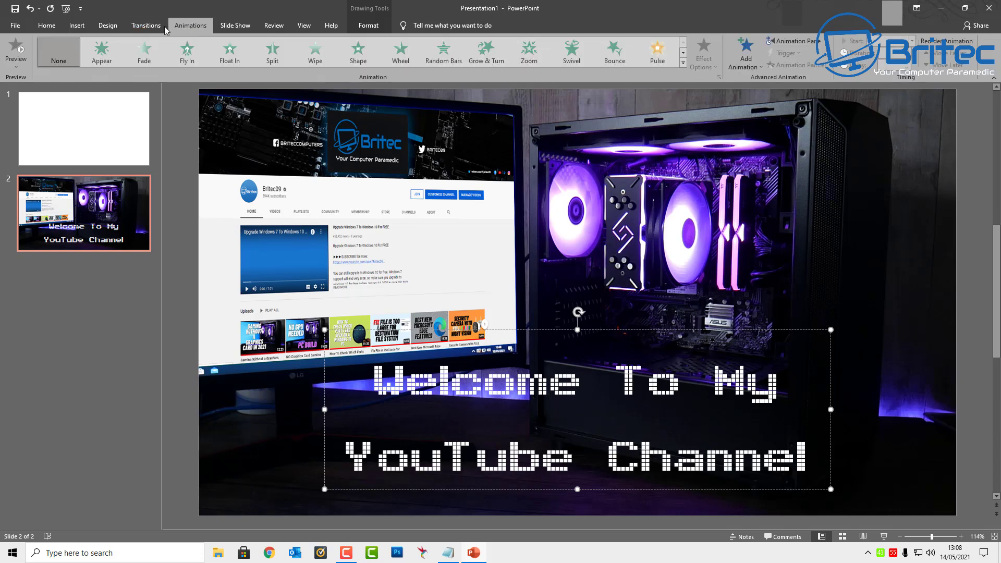
{"action": "left_click", "coordinate": [148, 28]}
{"action": "left_click", "coordinate": [177, 105]}
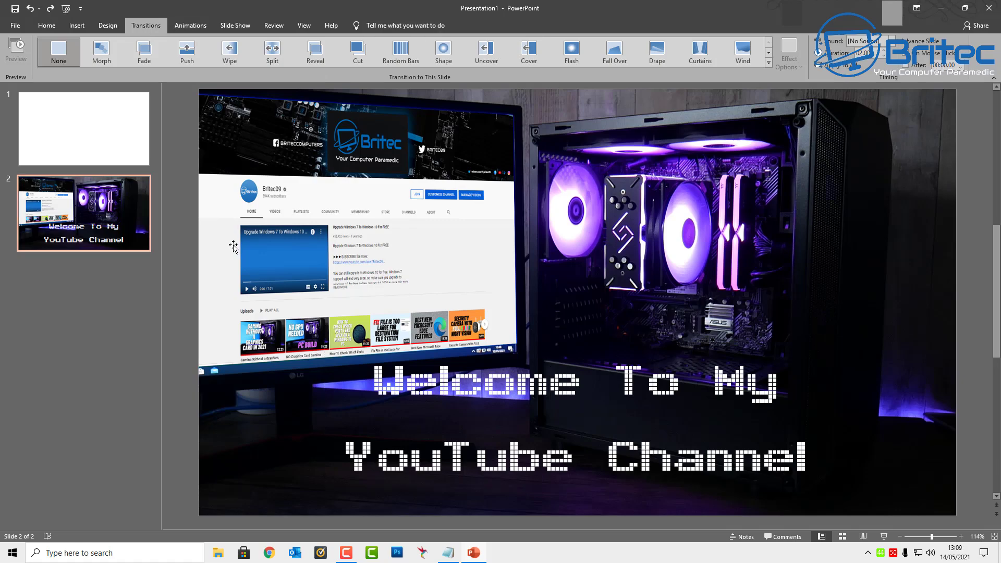
{"action": "left_click", "coordinate": [769, 64]}
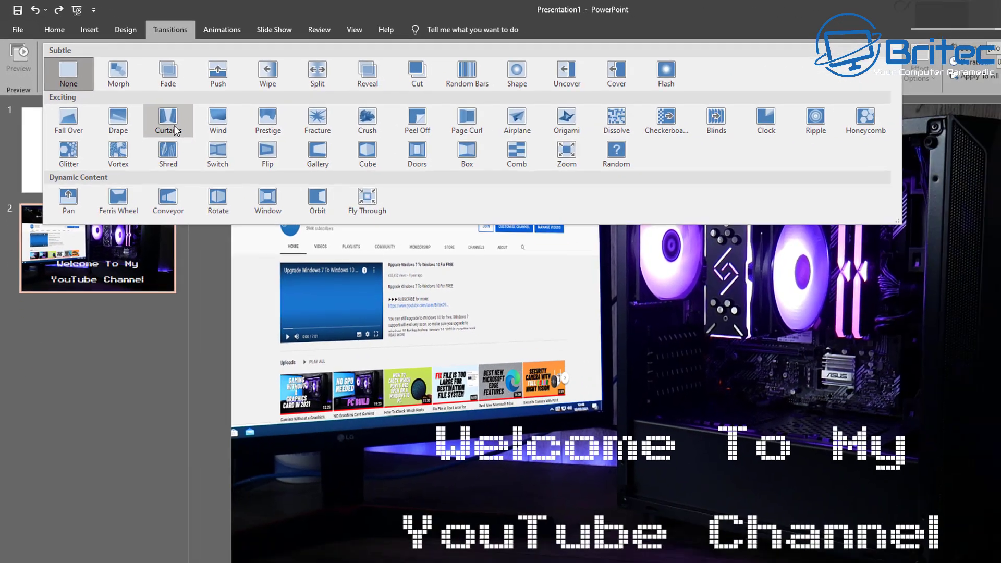
{"action": "left_click", "coordinate": [227, 163]}
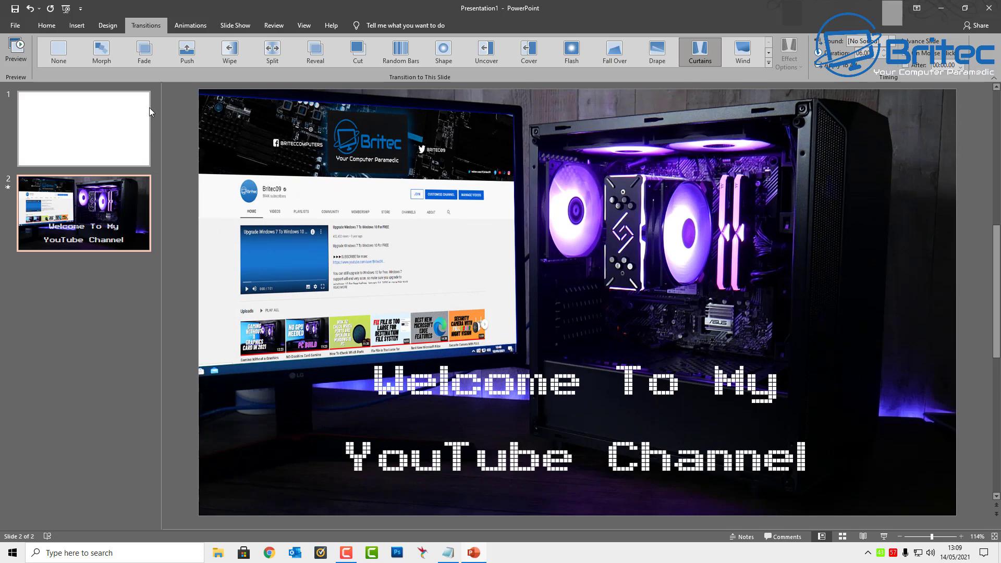
Step: Give the blank slide 1 a solid dark red background fill
{"action": "left_click", "coordinate": [96, 132]}
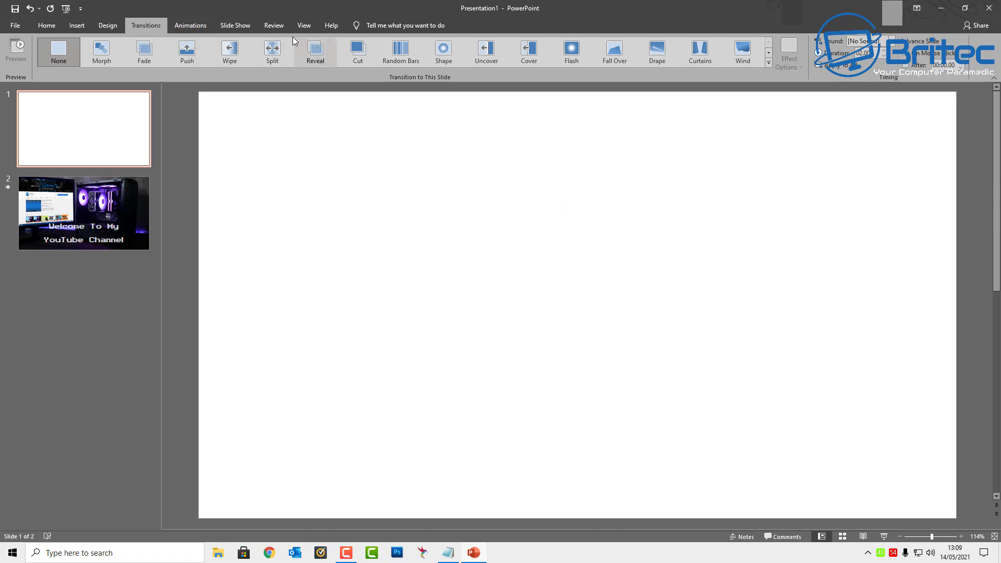
{"action": "left_click", "coordinate": [109, 27]}
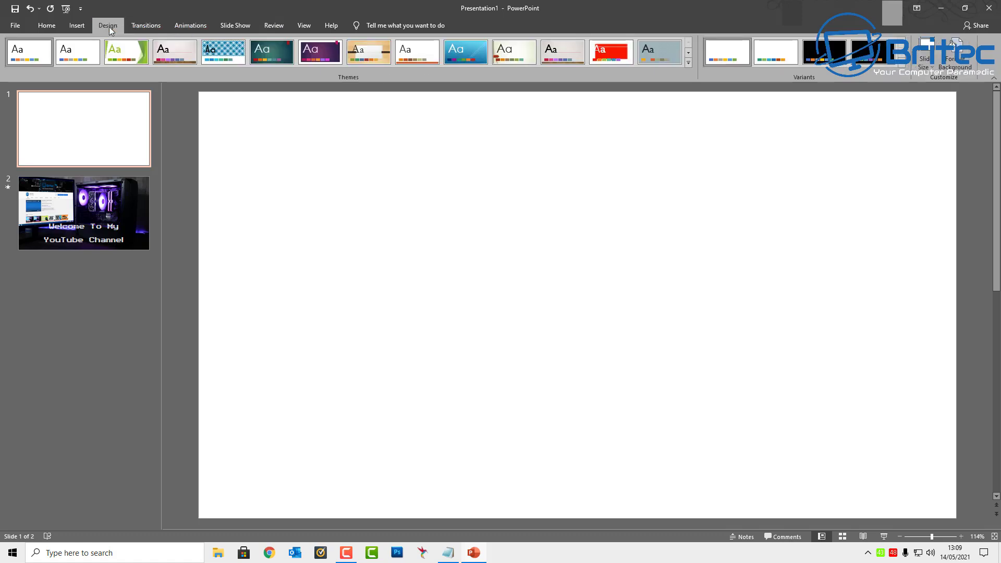
{"action": "left_click", "coordinate": [956, 69]}
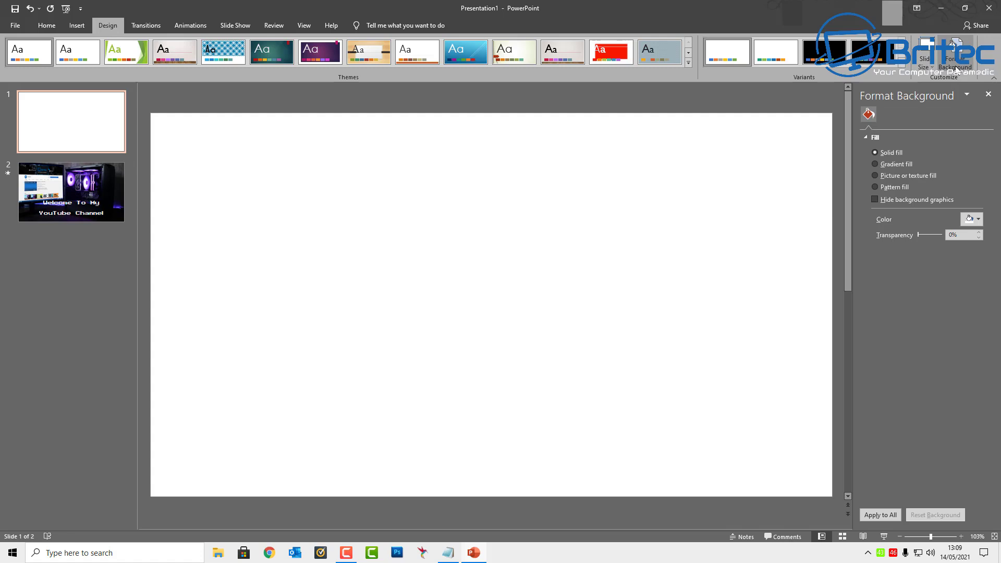
{"action": "left_click", "coordinate": [972, 219]}
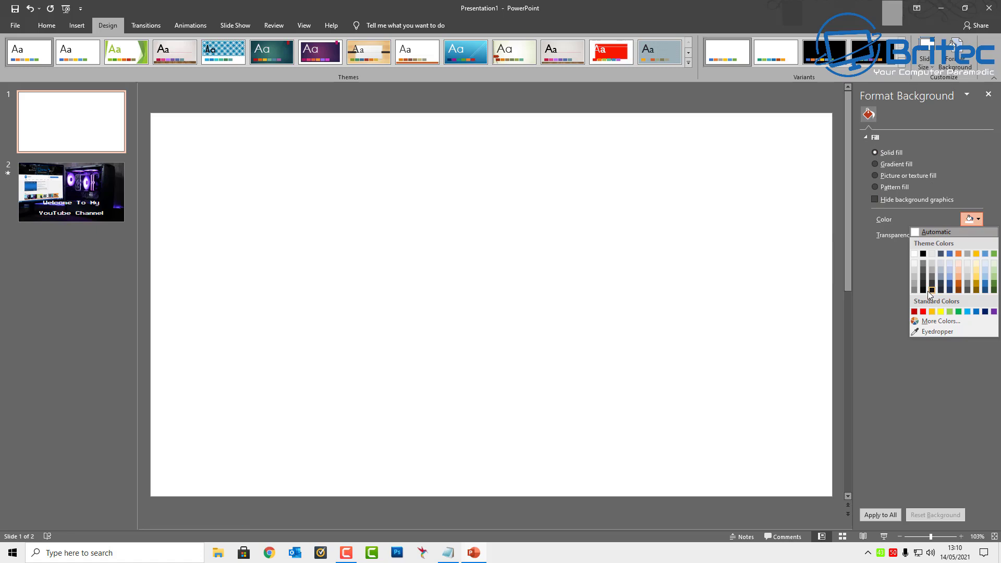
{"action": "left_click", "coordinate": [915, 311]}
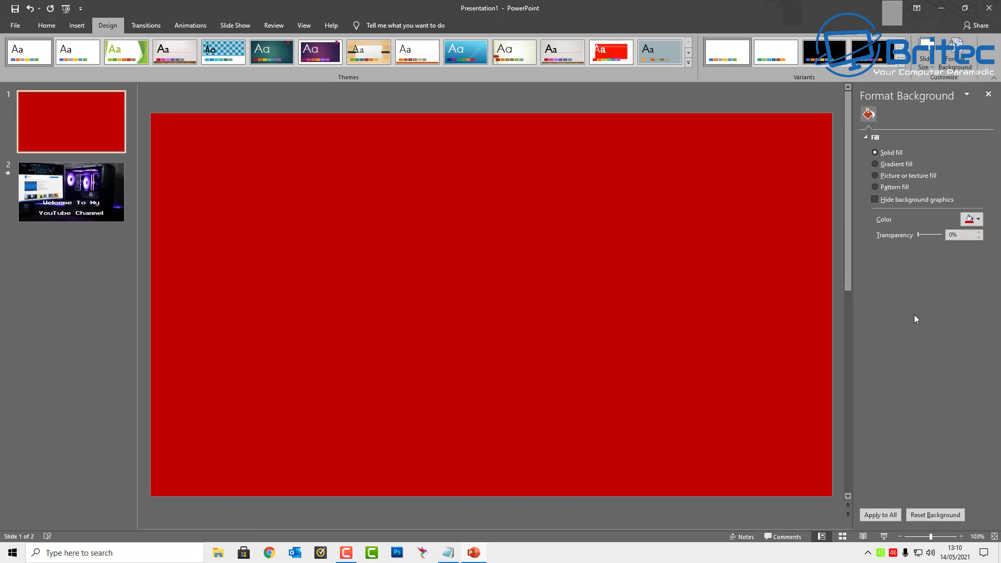
Step: Preview the Curtains transition from the red slide to slide 2
{"action": "left_click", "coordinate": [67, 199]}
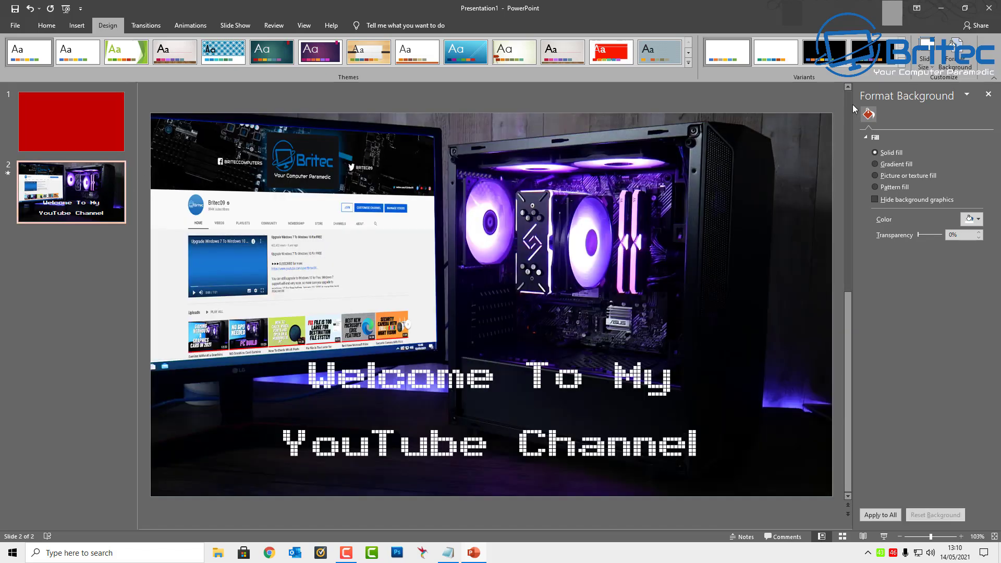
{"action": "left_click", "coordinate": [106, 27]}
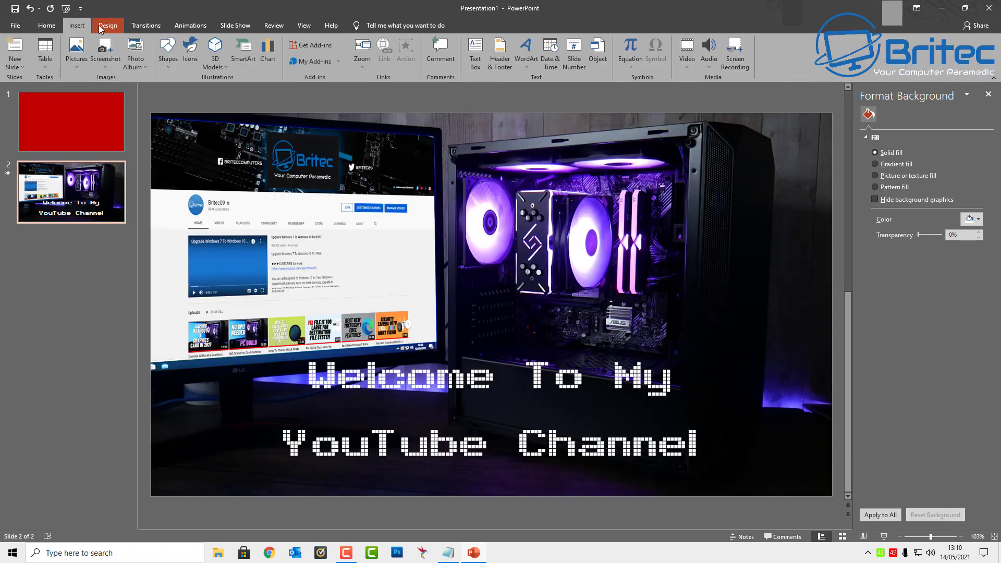
{"action": "left_click", "coordinate": [142, 26]}
{"action": "left_click", "coordinate": [21, 48]}
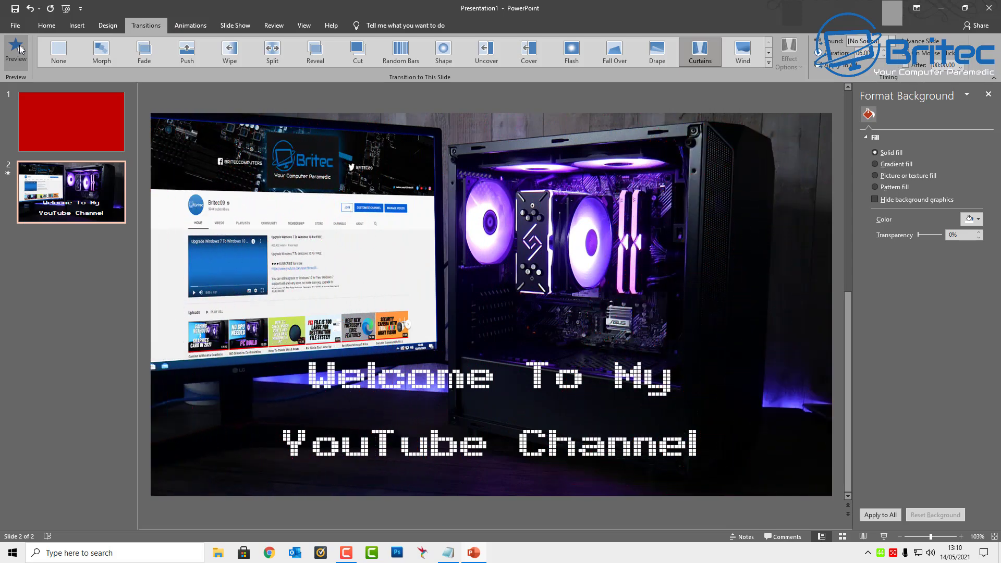
{"action": "left_click", "coordinate": [21, 48]}
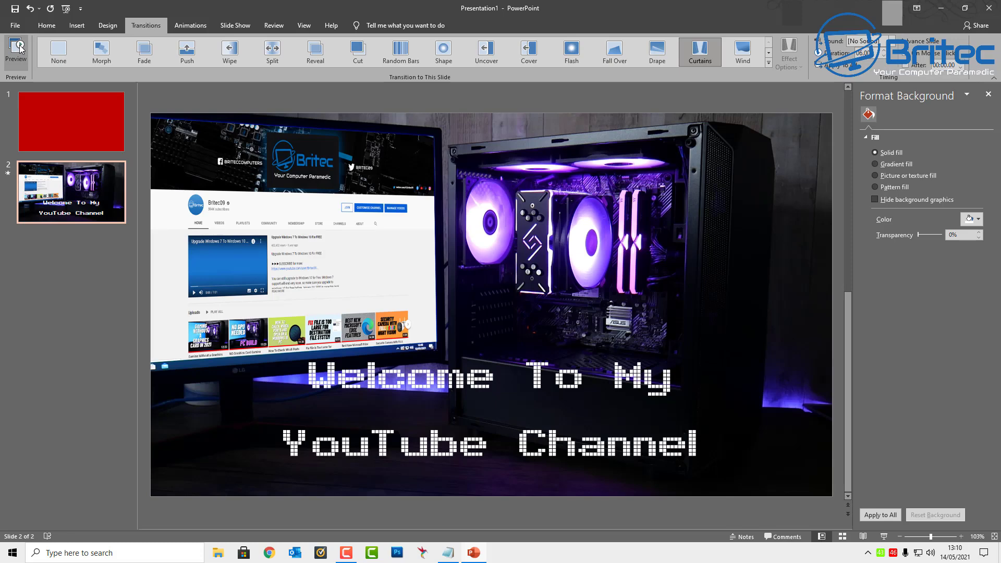
Step: Insert the logo Britec_YCP_2.png from the project intro folder into slide 1 and shrink it to about half the slide's width
{"action": "left_click", "coordinate": [59, 110]}
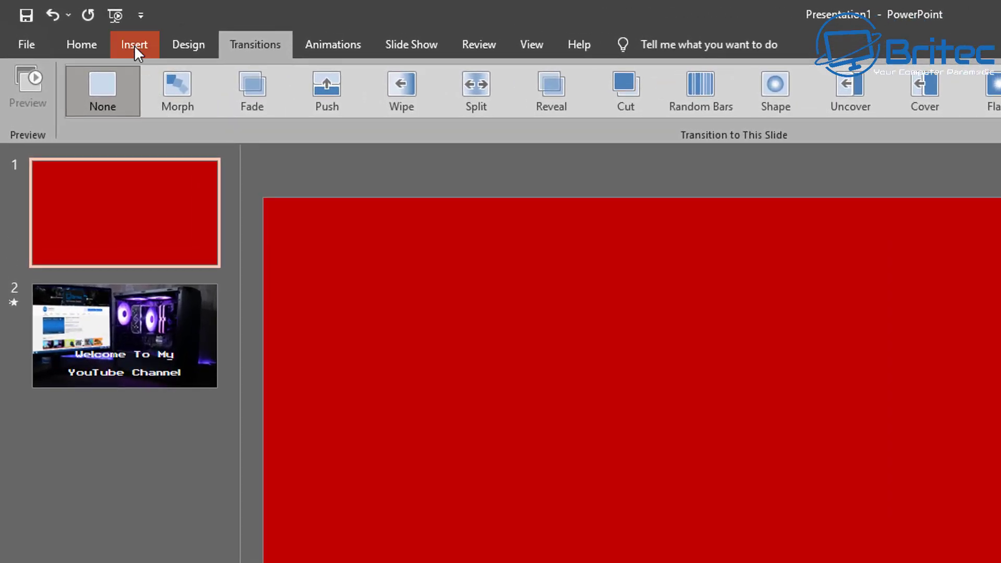
{"action": "left_click", "coordinate": [77, 25]}
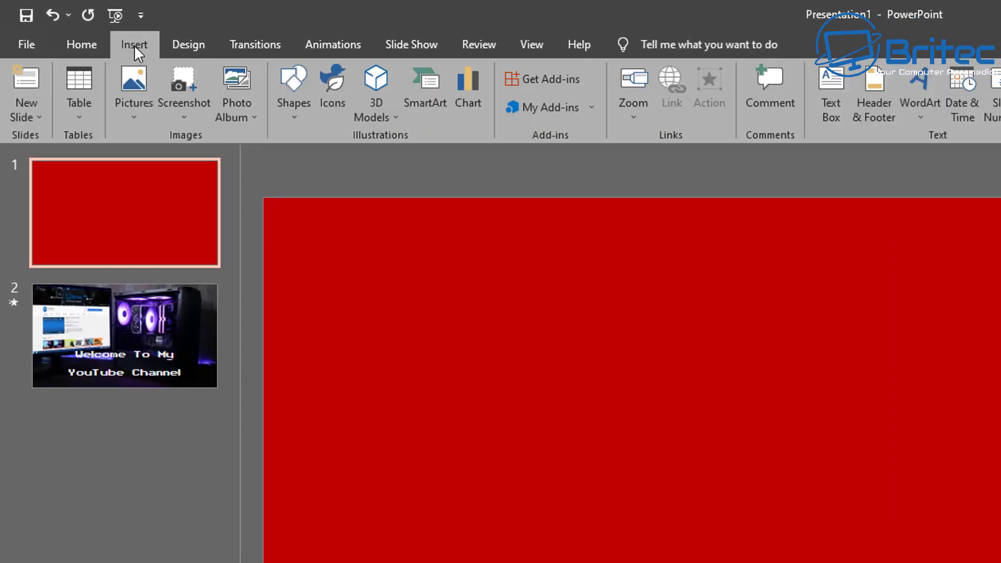
{"action": "left_click", "coordinate": [133, 110]}
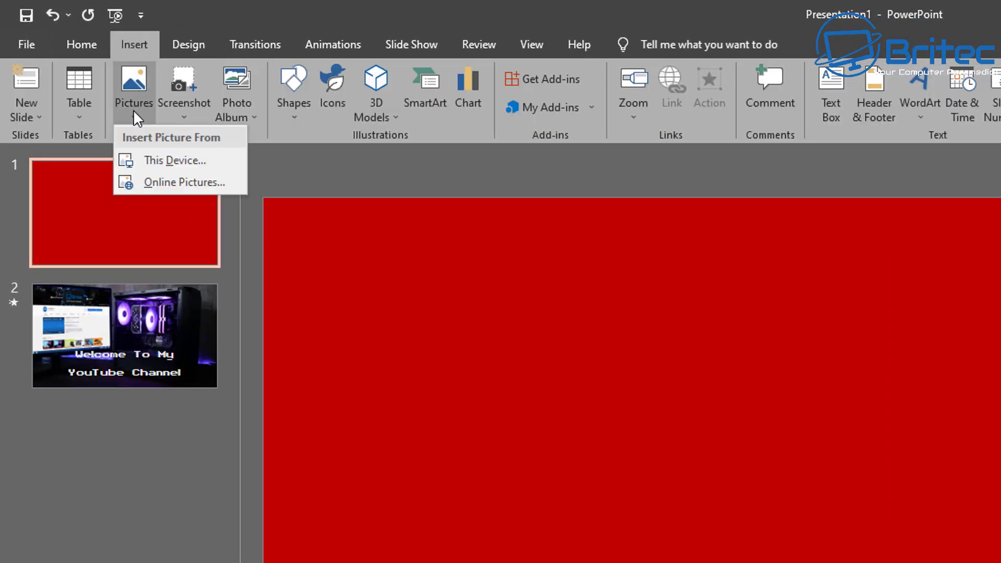
{"action": "left_click", "coordinate": [133, 127]}
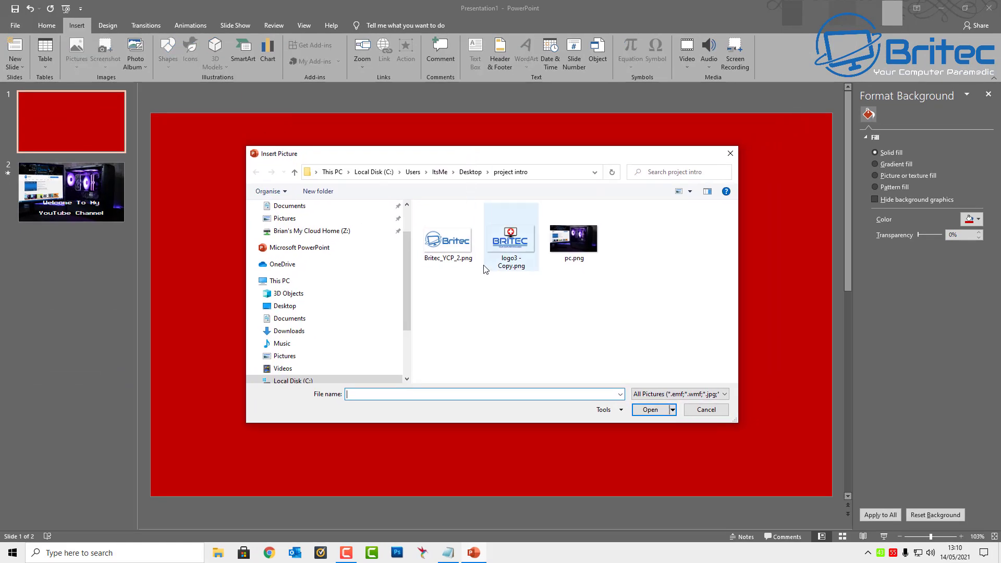
{"action": "left_click", "coordinate": [459, 255]}
{"action": "left_click", "coordinate": [650, 409]}
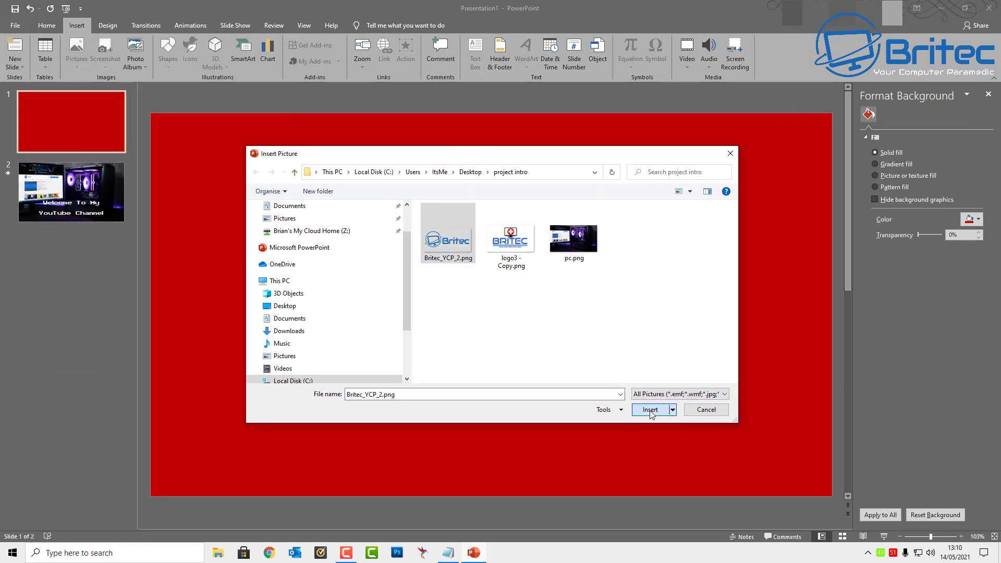
{"action": "left_click", "coordinate": [715, 354]}
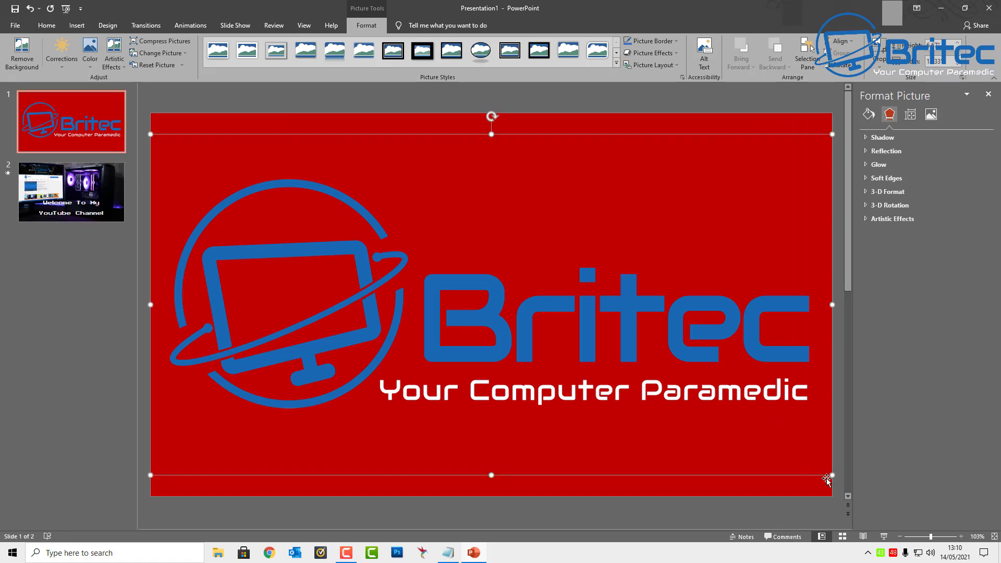
{"action": "left_click_drag", "start_coordinate": [828, 475], "coordinate": [526, 320]}
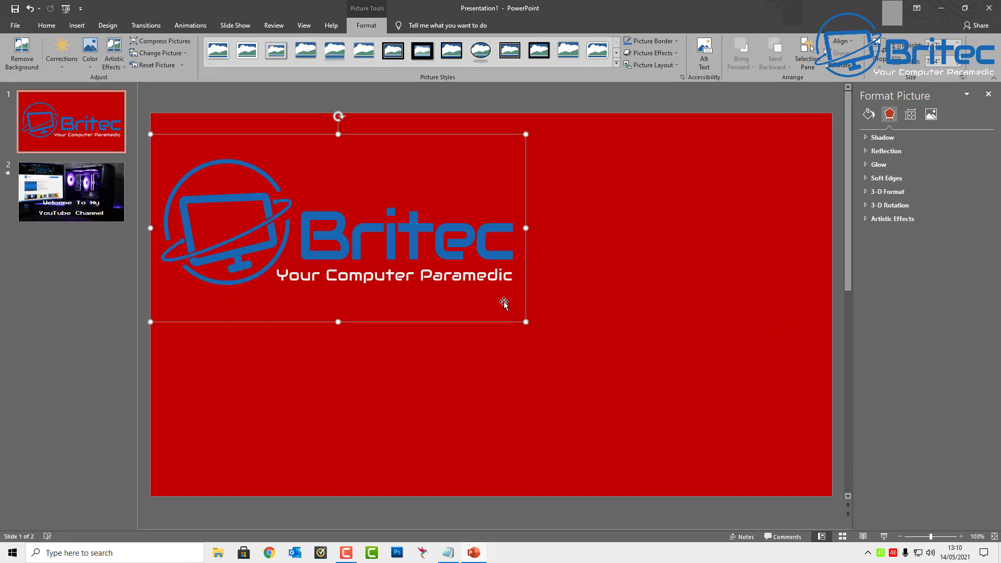
Step: Move the logo to the middle of slide 1 and align it to the slide's horizontal center and vertical middle
{"action": "left_click_drag", "start_coordinate": [392, 239], "coordinate": [551, 307]}
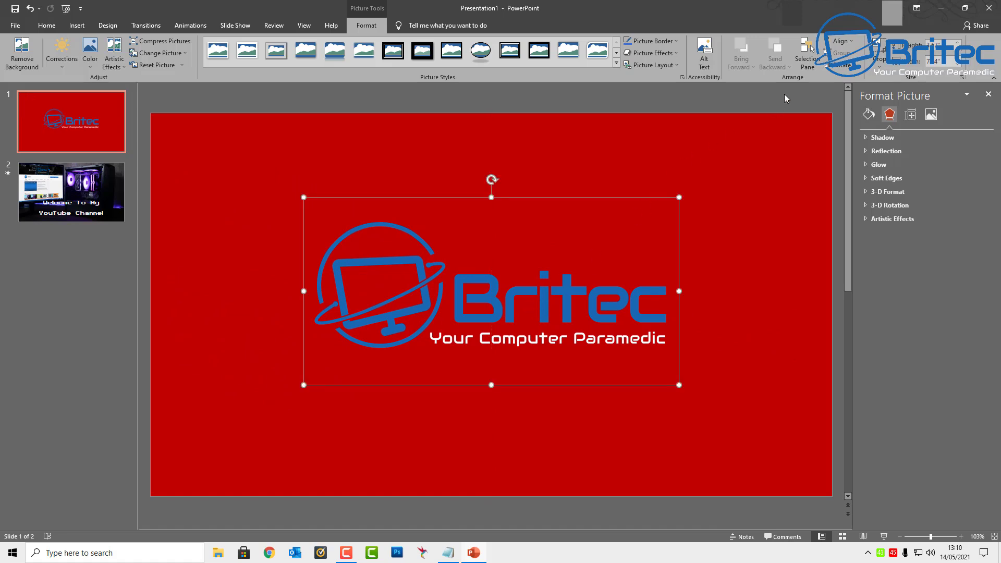
{"action": "left_click", "coordinate": [841, 40]}
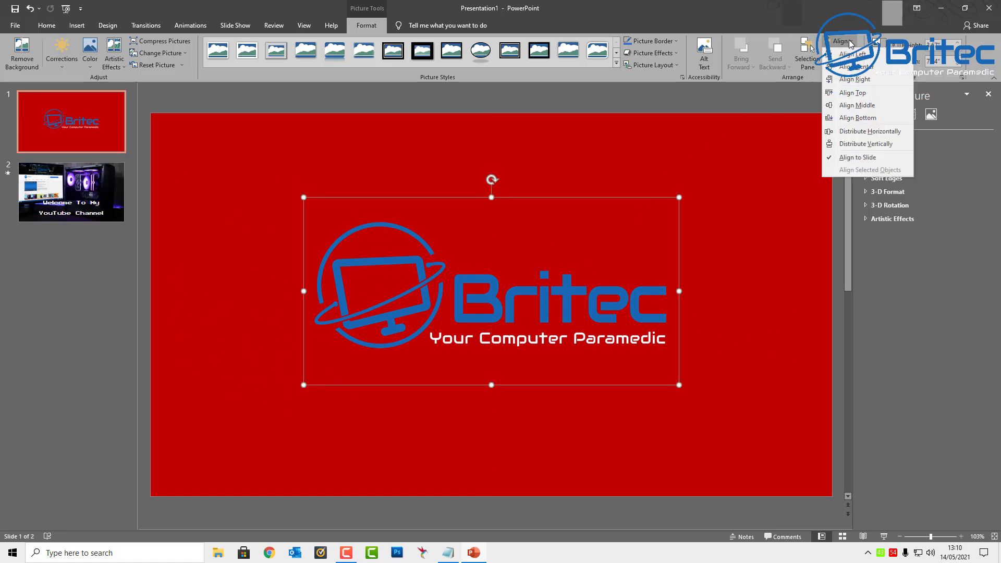
{"action": "left_click", "coordinate": [865, 67]}
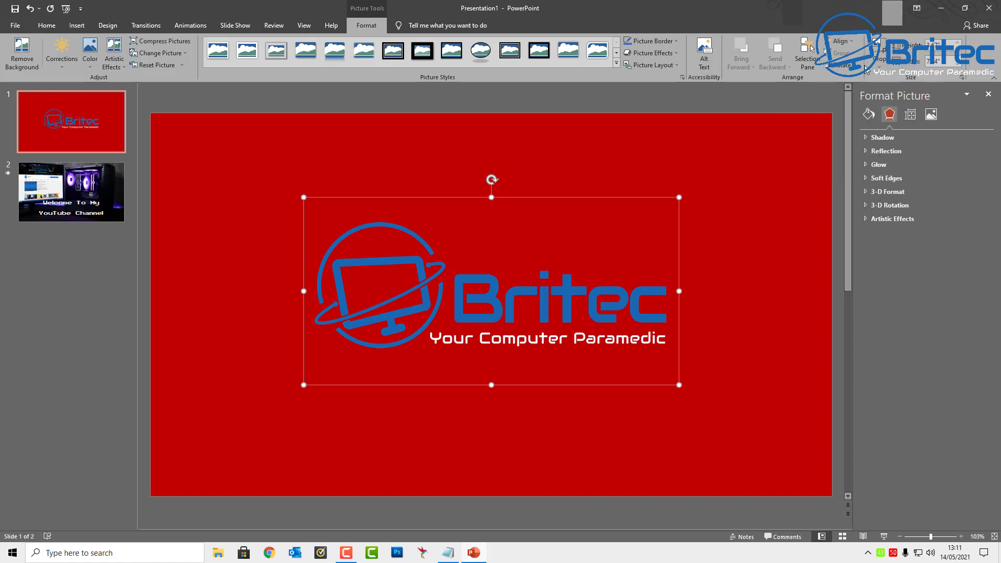
{"action": "left_click", "coordinate": [840, 41]}
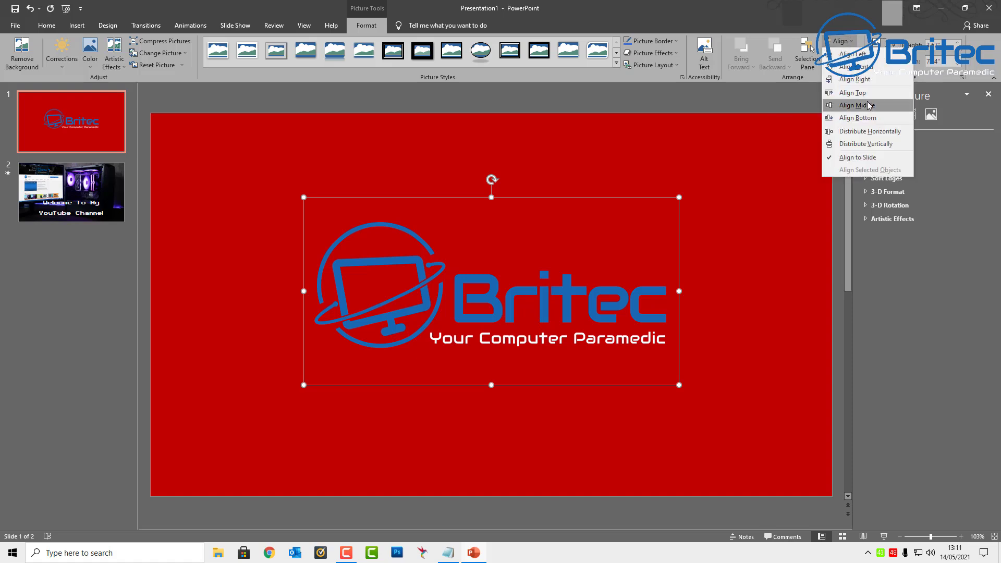
{"action": "left_click", "coordinate": [858, 105]}
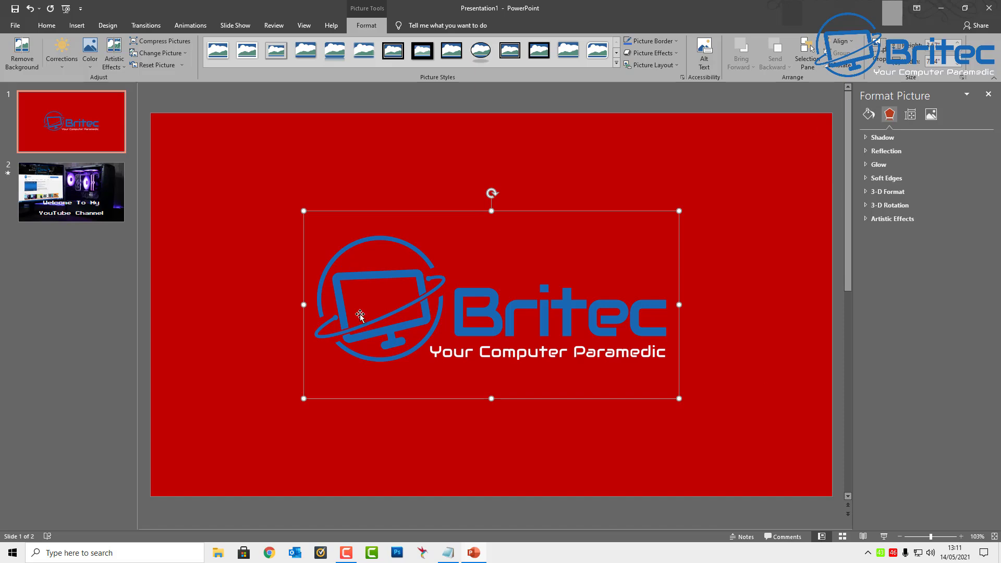
Step: Preview slide 2's Curtains transition from the red logo slide and play it as a slide show
{"action": "left_click", "coordinate": [79, 200]}
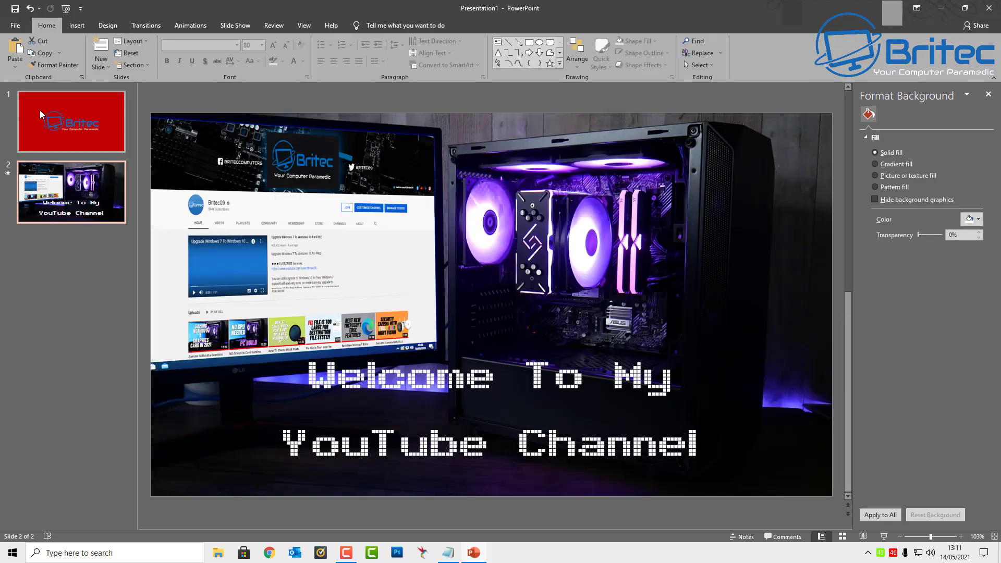
{"action": "left_click", "coordinate": [108, 27]}
{"action": "left_click", "coordinate": [141, 30]}
{"action": "left_click", "coordinate": [17, 51]}
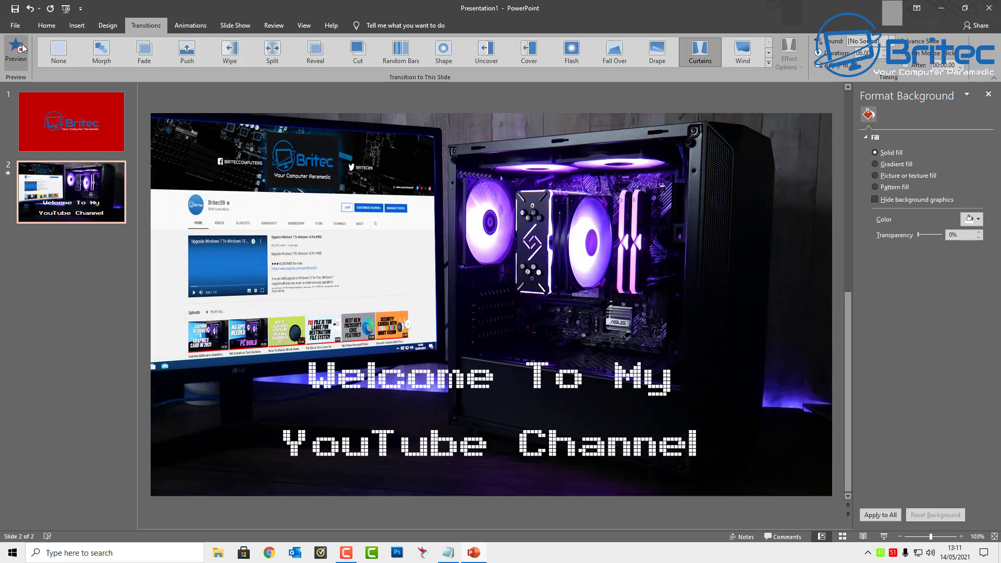
{"action": "left_click", "coordinate": [22, 49]}
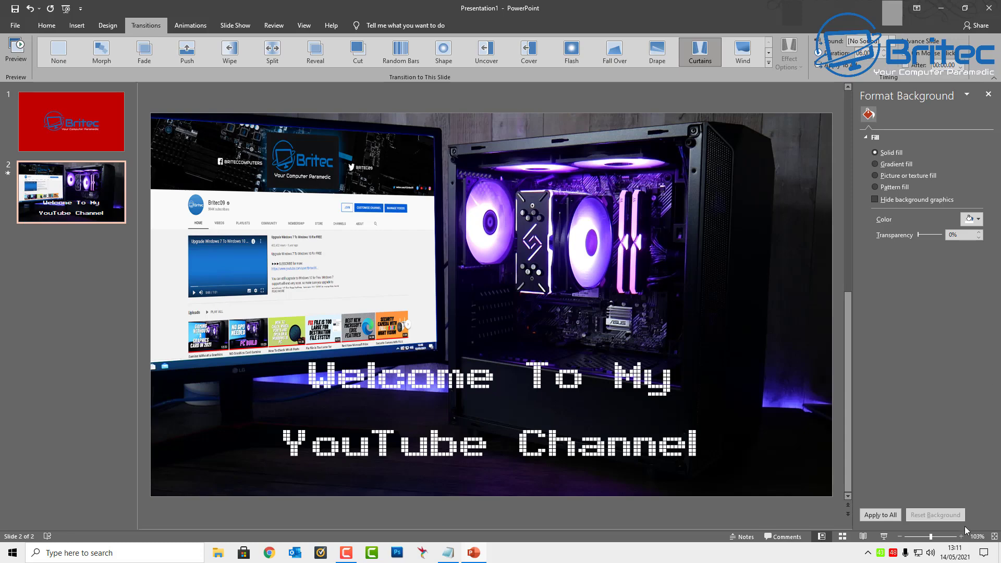
{"action": "left_click", "coordinate": [885, 537]}
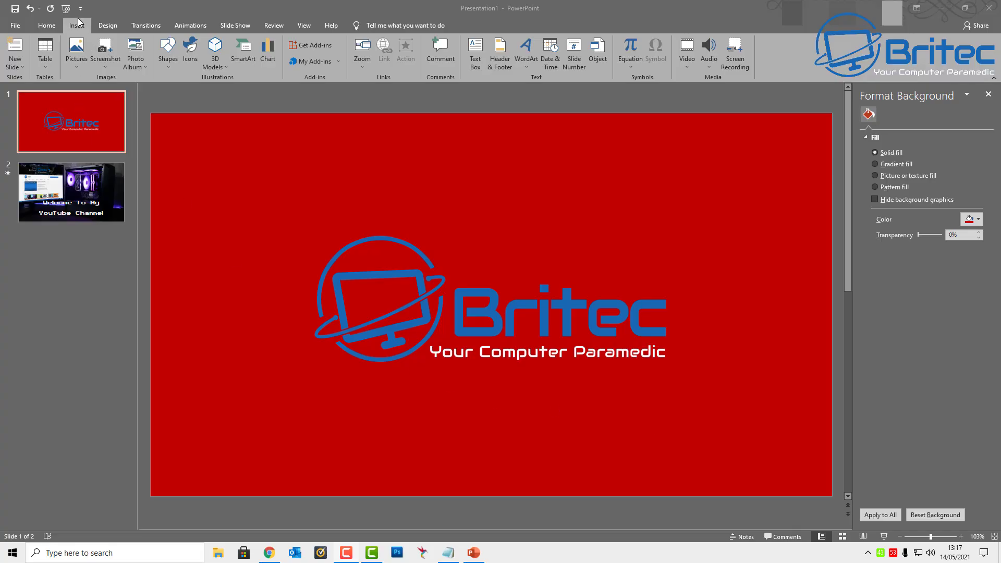
Step: Search the online pictures for "tech" with the Creative Commons only filter, and leave without inserting any
{"action": "left_click", "coordinate": [78, 52]}
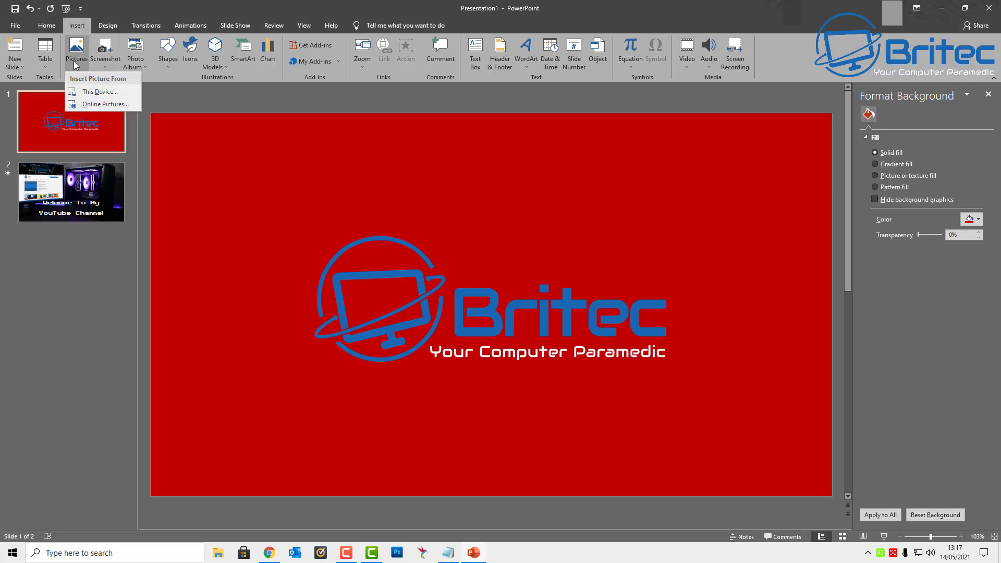
{"action": "left_click", "coordinate": [83, 104]}
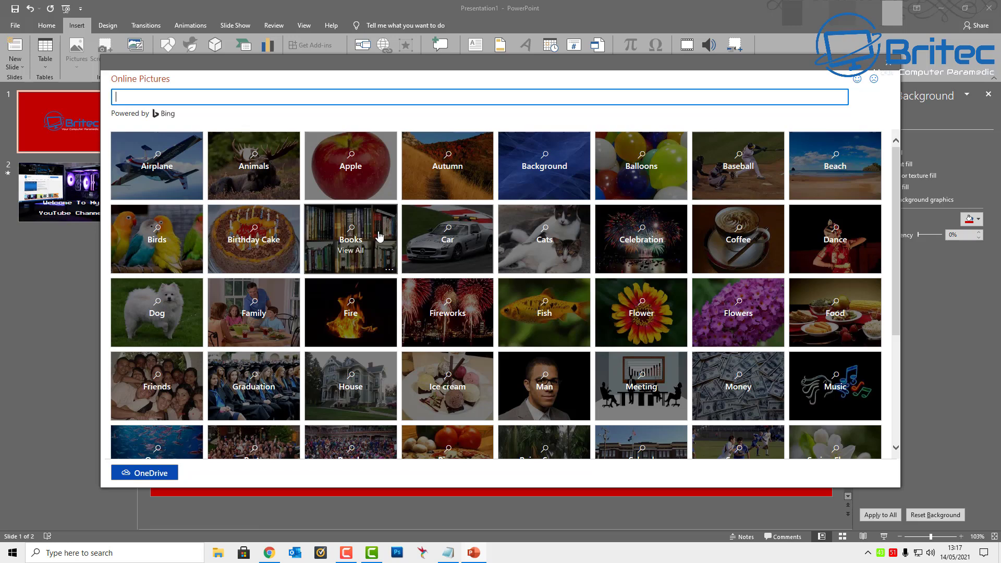
{"action": "key", "text": "Return"}
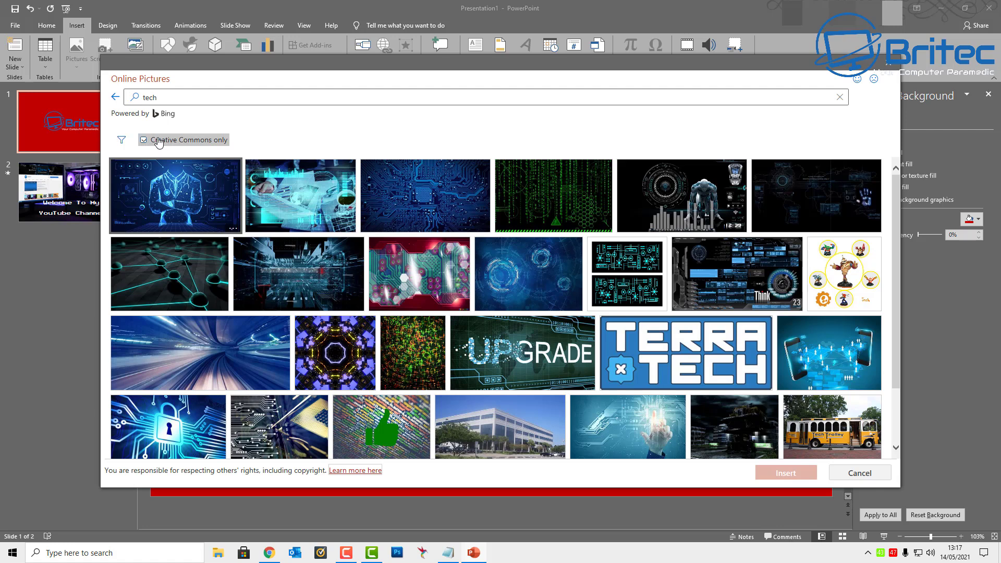
{"action": "left_click", "coordinate": [423, 94]}
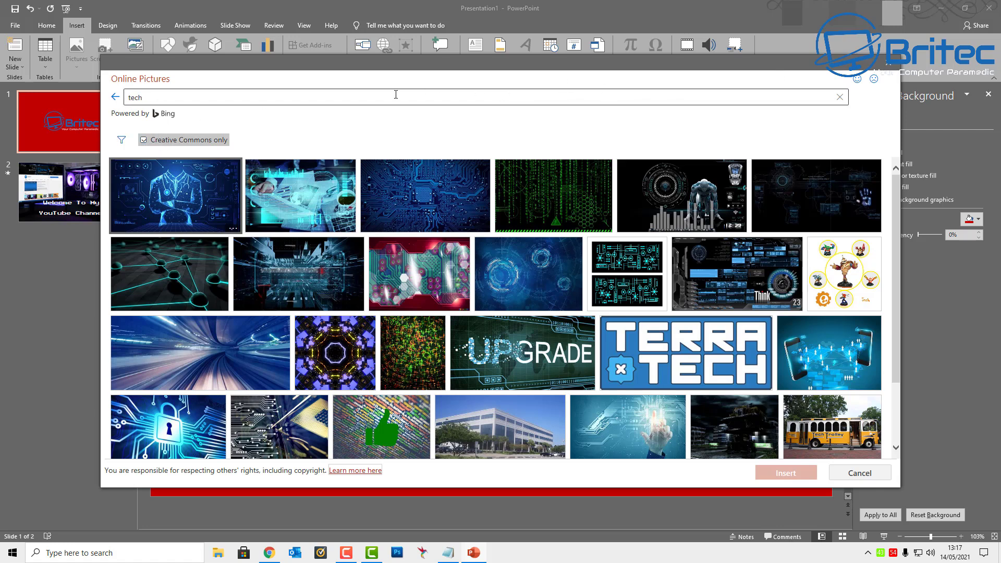
{"action": "key", "text": "Escape"}
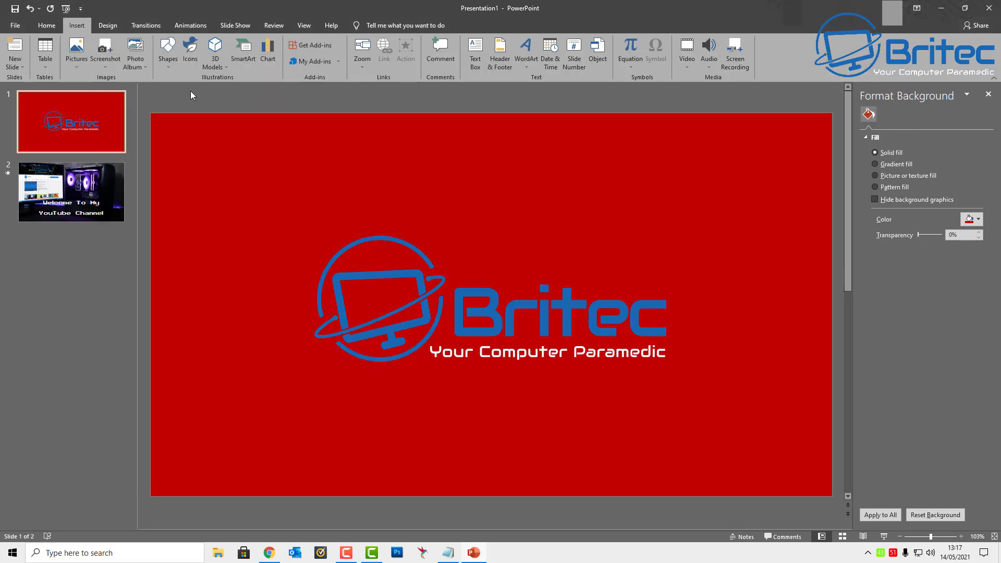
Step: Insert matrix-356024_1920.jpg from the project intro folder into slide 1 and enlarge it to cover the whole slide
{"action": "left_click", "coordinate": [77, 61]}
{"action": "left_click", "coordinate": [94, 92]}
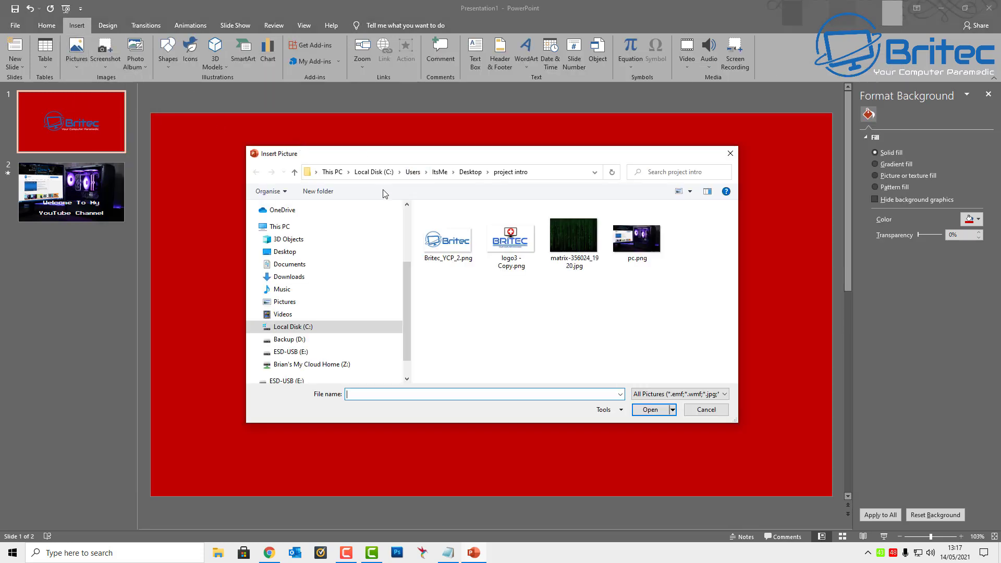
{"action": "left_click", "coordinate": [574, 237]}
{"action": "left_click", "coordinate": [649, 410]}
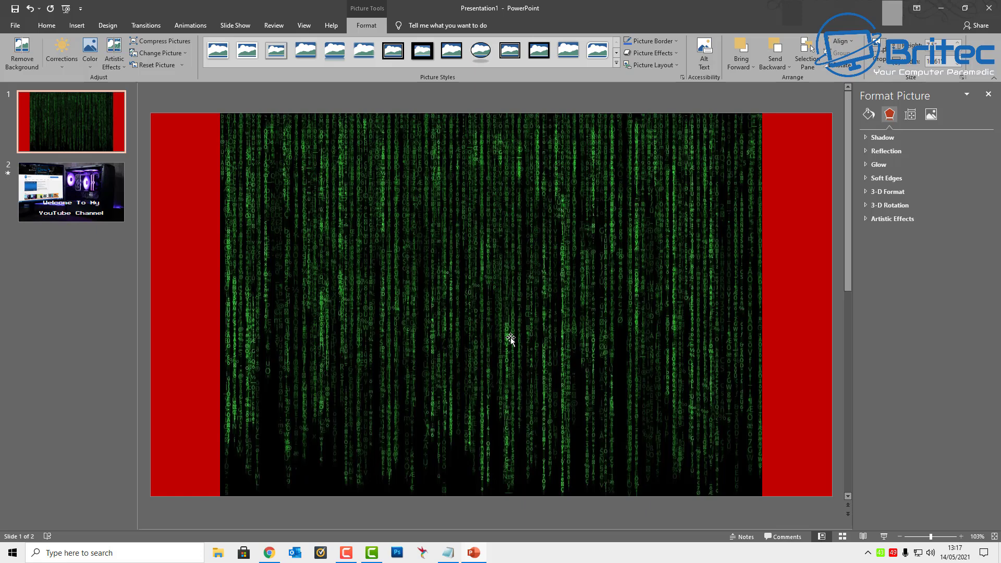
{"action": "left_click_drag", "start_coordinate": [510, 339], "coordinate": [418, 219]}
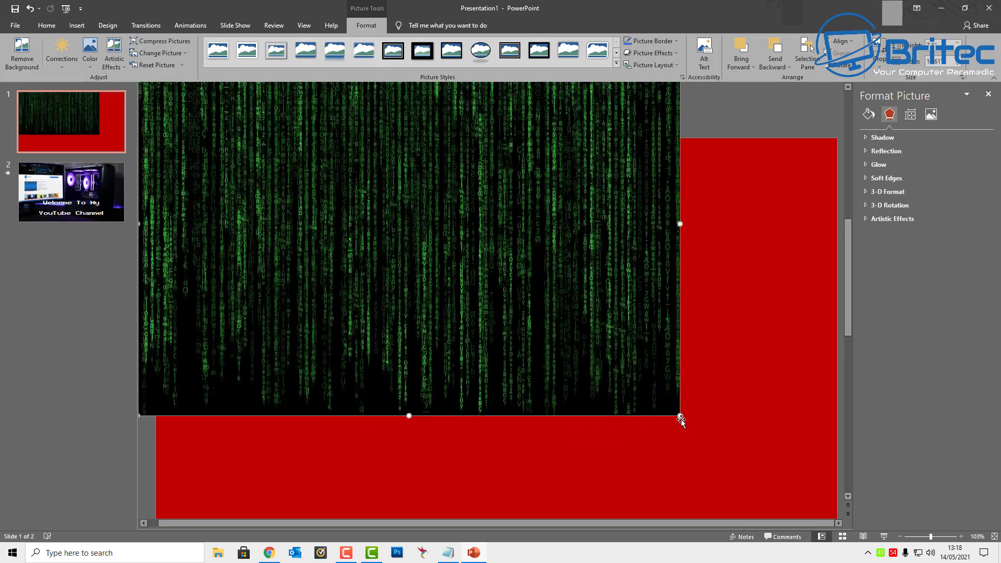
{"action": "left_click_drag", "start_coordinate": [680, 417], "coordinate": [842, 521]}
{"action": "scroll", "coordinate": [646, 329], "scroll_direction": "up", "scroll_amount": 2}
{"action": "scroll", "coordinate": [640, 375], "scroll_direction": "down", "scroll_amount": 1}
{"action": "scroll", "coordinate": [633, 336], "scroll_direction": "up", "scroll_amount": 1}
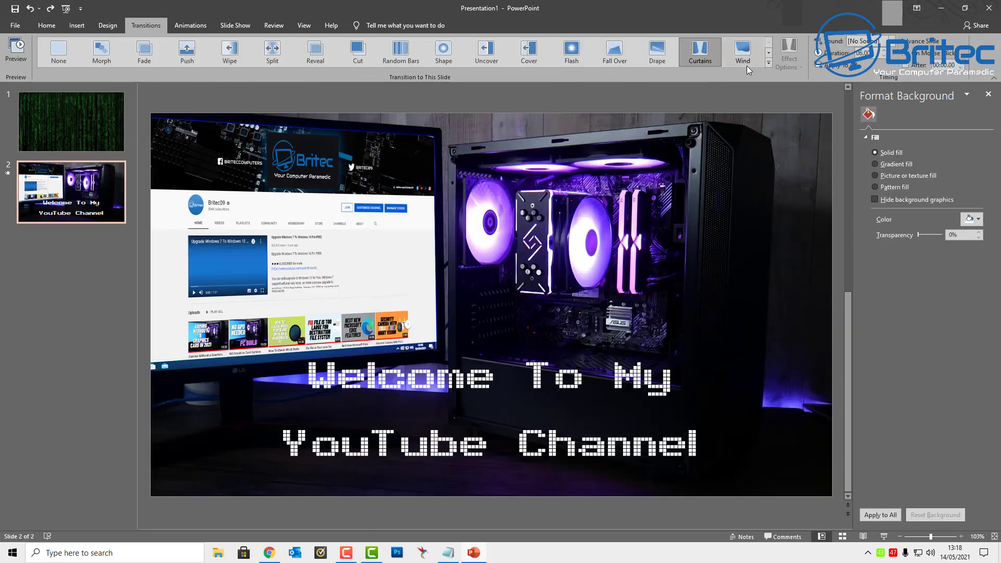
Step: Preview slide 2's Curtains transition opening from the green matrix picture
{"action": "left_click", "coordinate": [21, 49]}
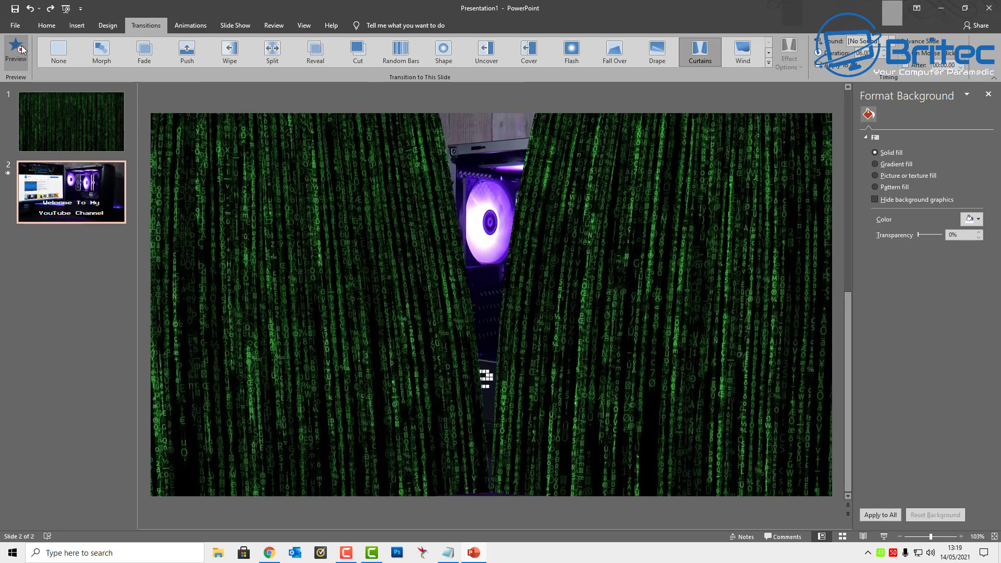